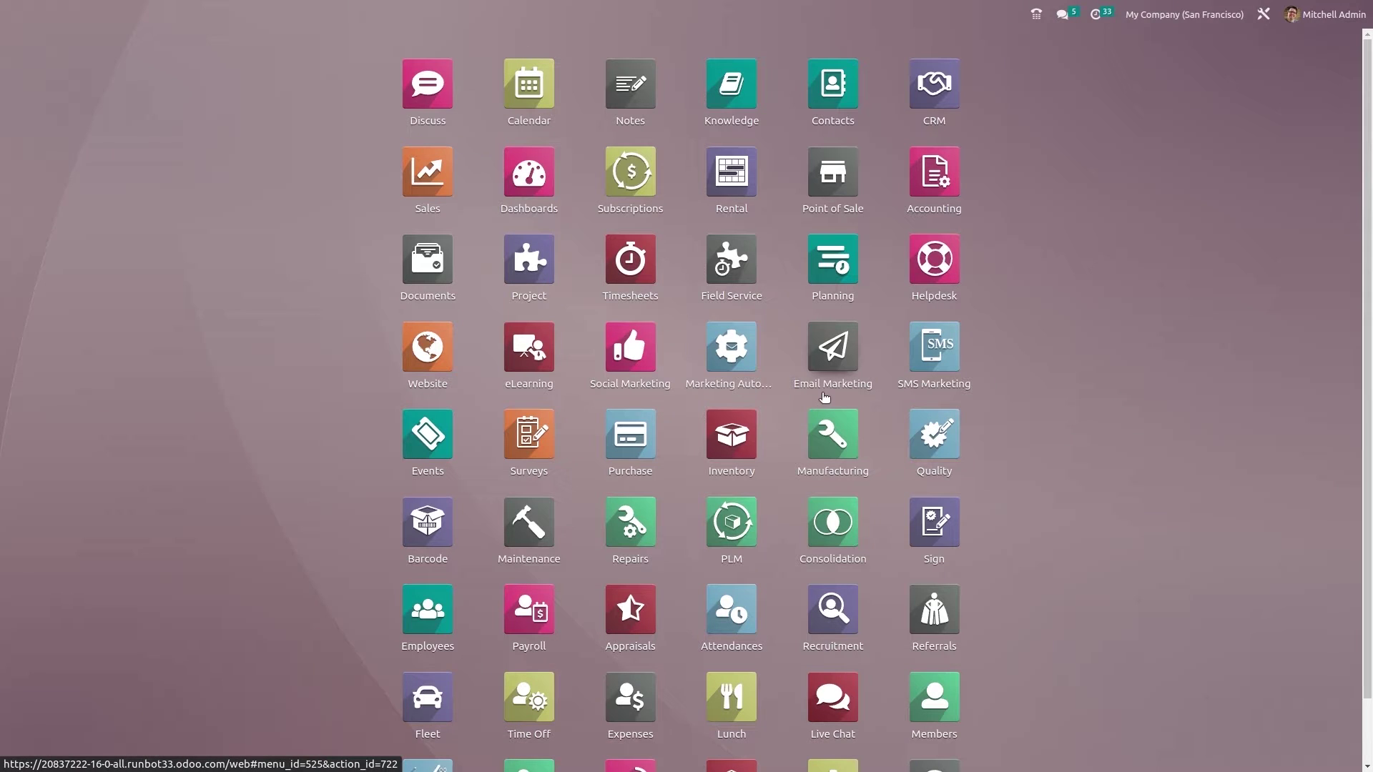
Search 'rec' in the command palette and launch the Recruitment app
{"action": "type", "text": "re"}
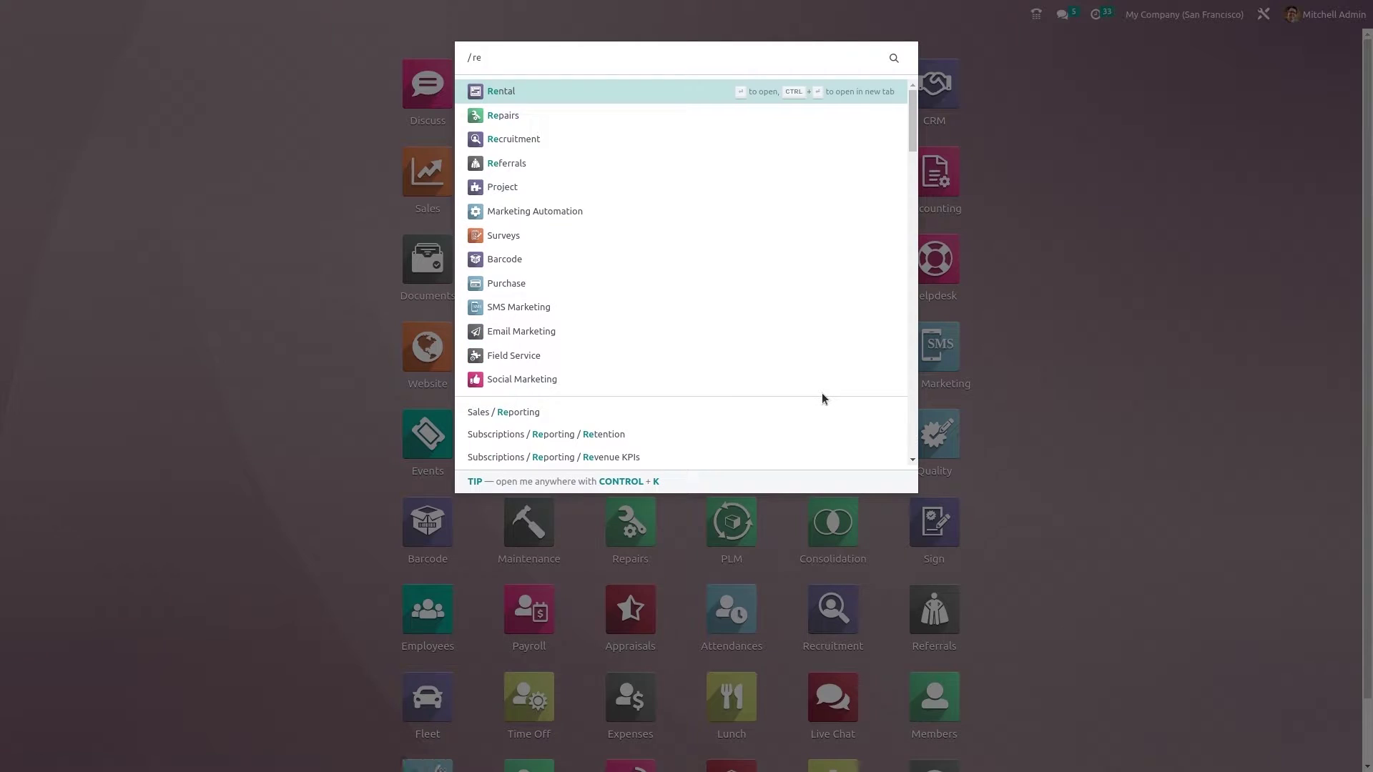
{"action": "type", "text": "c"}
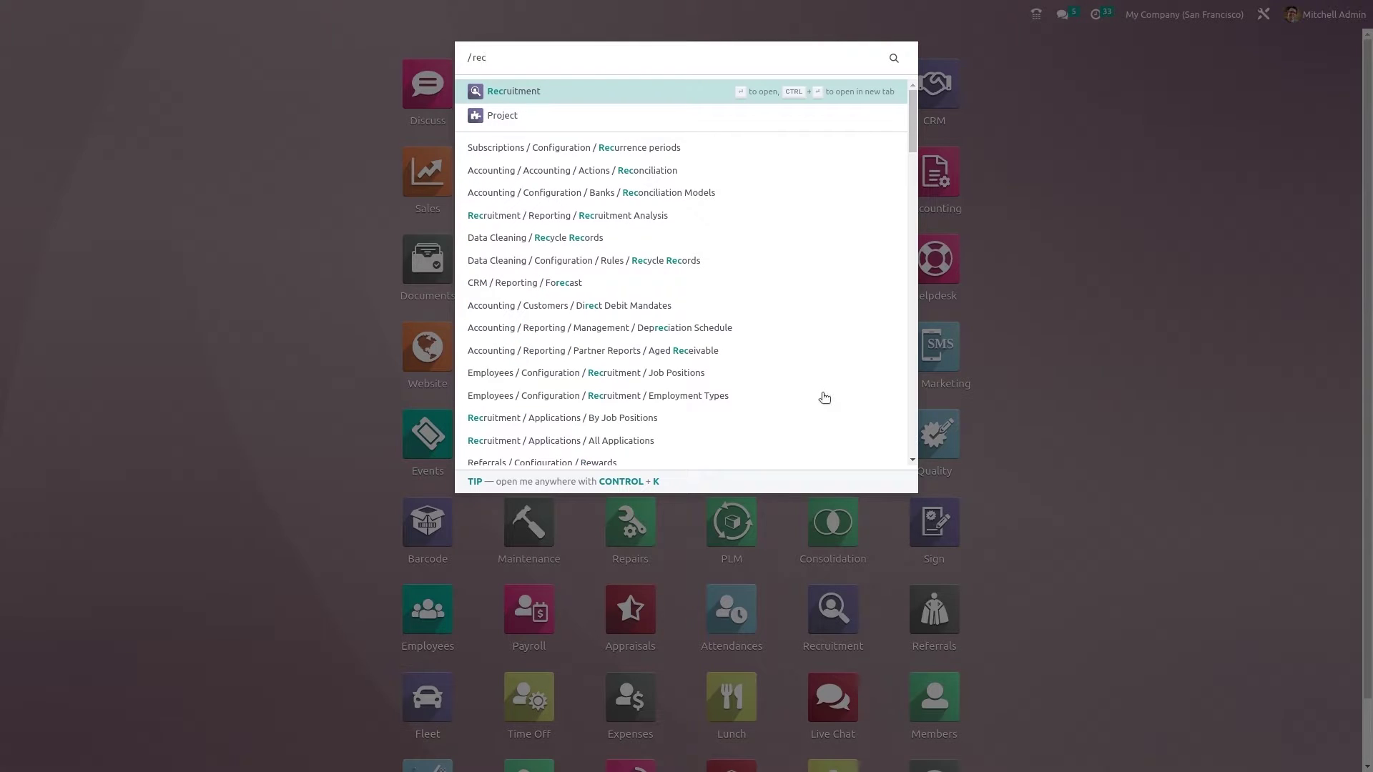
{"action": "left_click", "coordinate": [623, 90]}
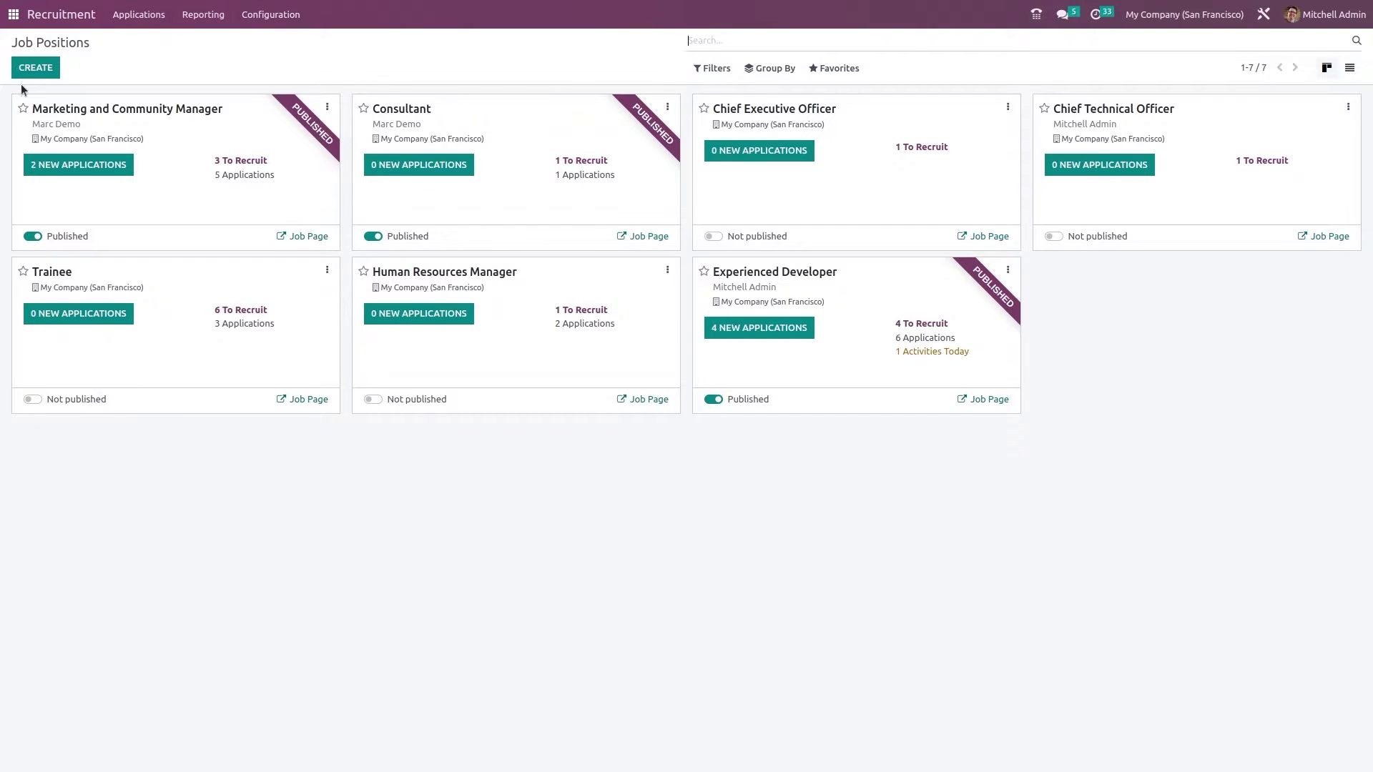
Create a new job position named 'sales manager'
{"action": "left_click", "coordinate": [39, 72]}
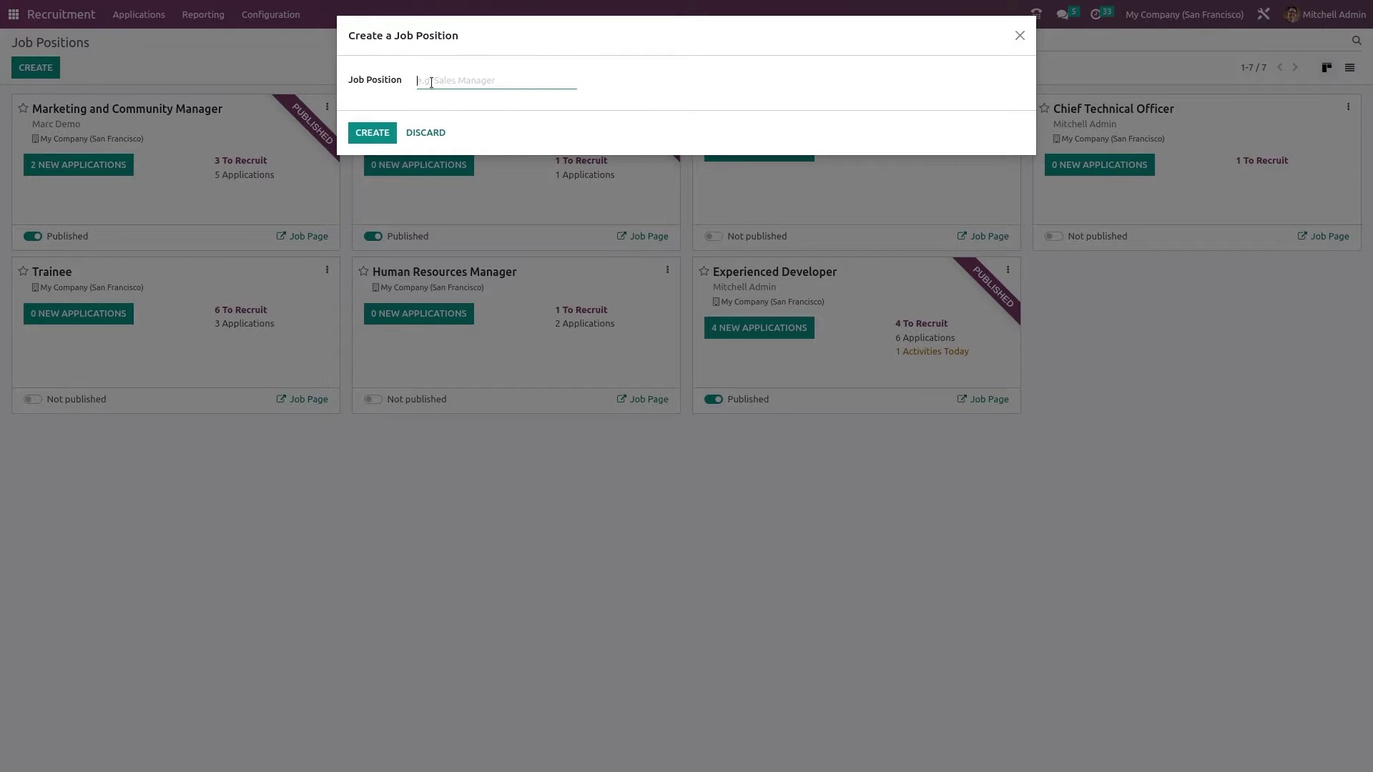
{"action": "type", "text": "saLES"}
{"action": "key", "text": "BackSpace"}
{"action": "key", "text": "BackSpace"}
{"action": "key", "text": "BackSpace"}
{"action": "type", "text": "sales manager"}
{"action": "left_click", "coordinate": [373, 135]}
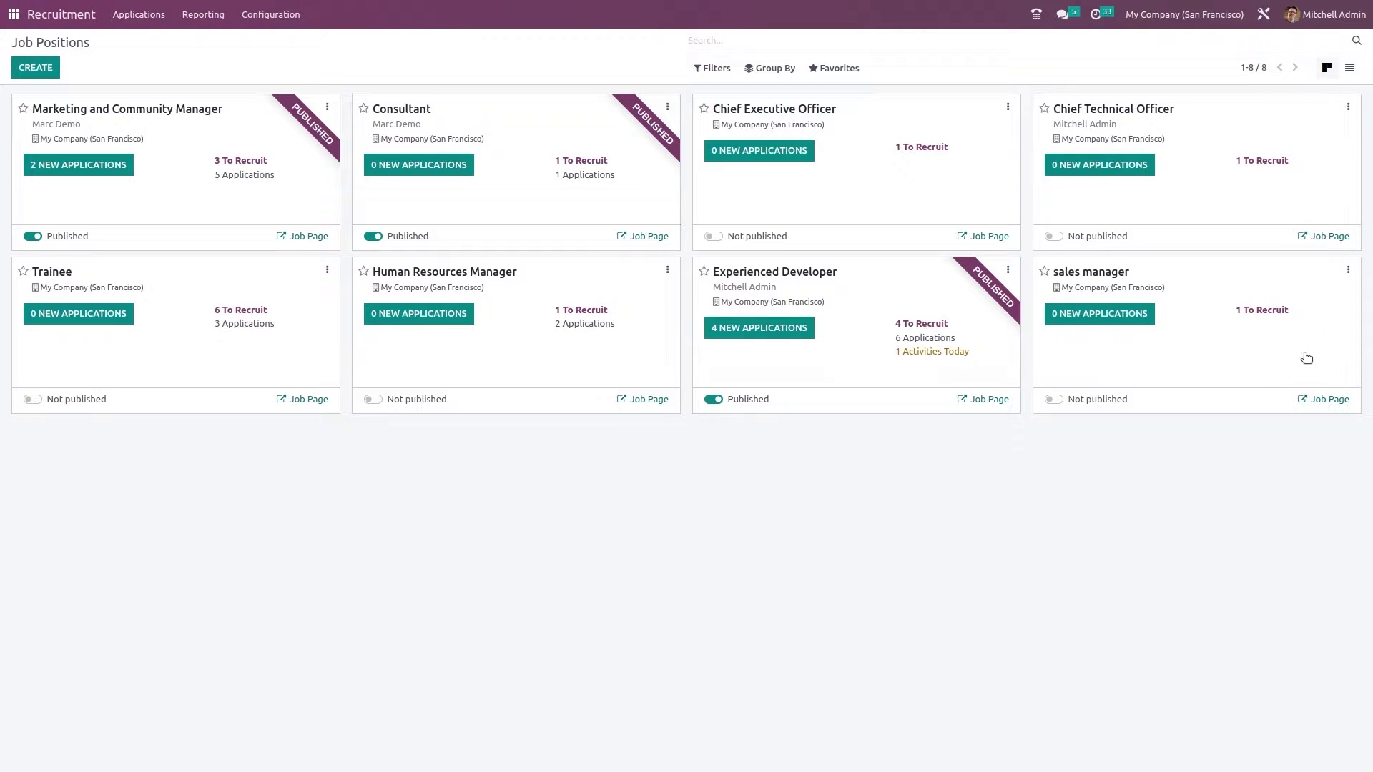
Configure the sales manager job as Sales department, Temporary employment, target 5, and published
{"action": "left_click", "coordinate": [1349, 271]}
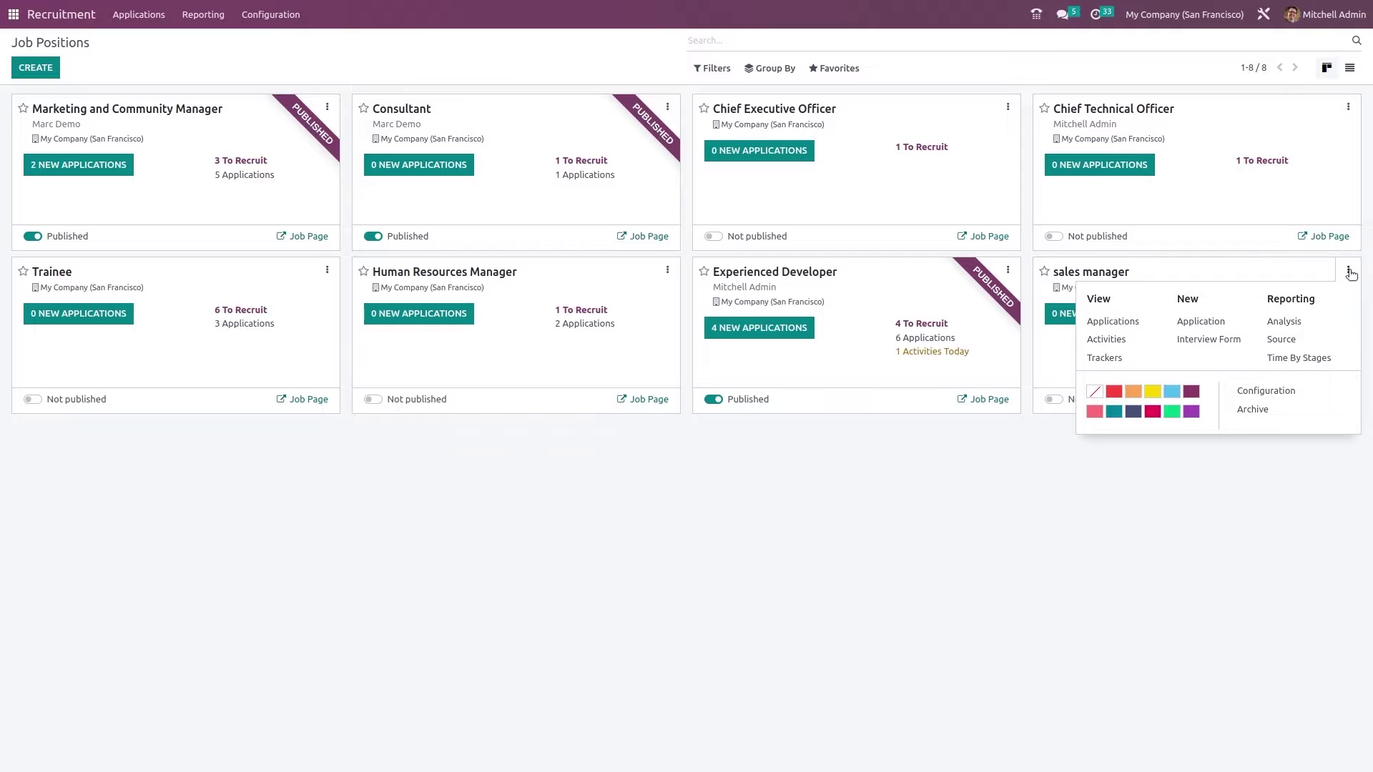
{"action": "left_click", "coordinate": [1287, 393]}
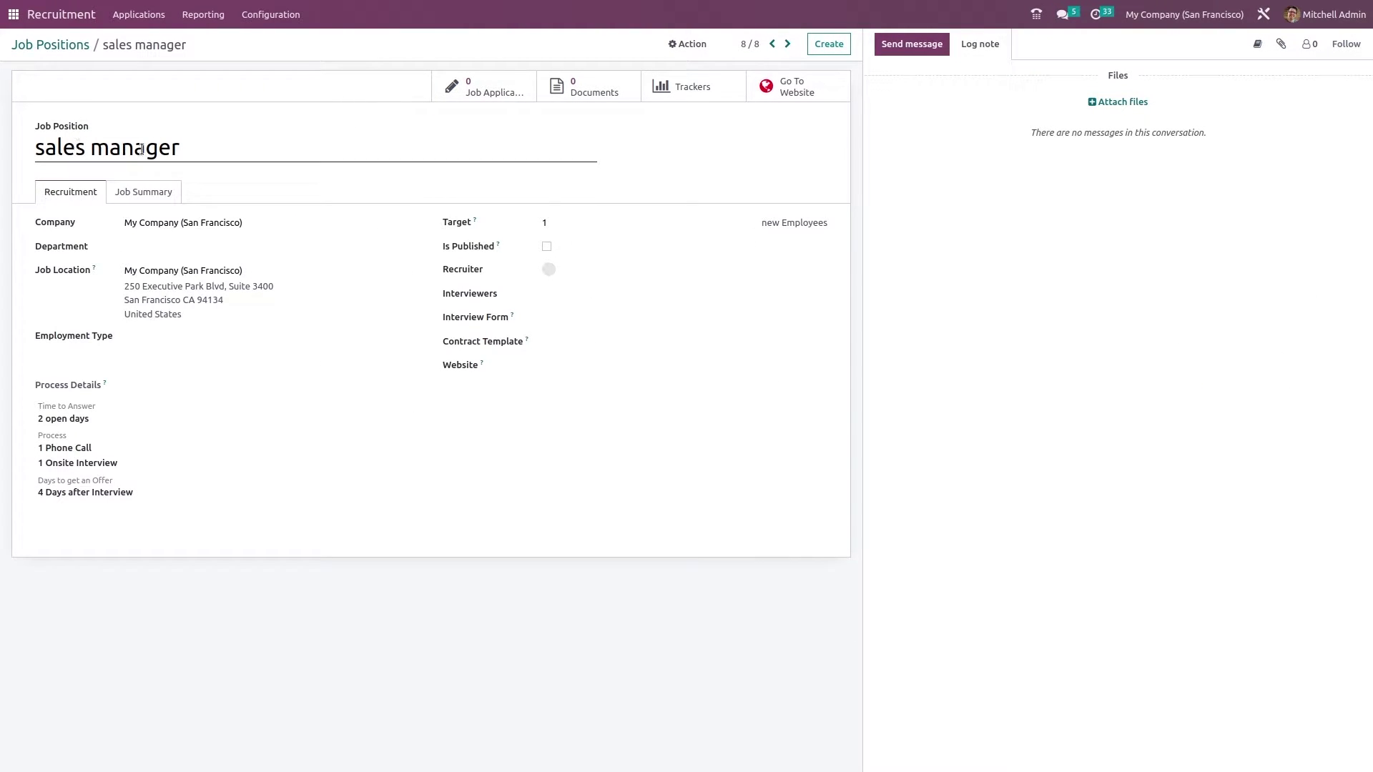
{"action": "left_click", "coordinate": [146, 245]}
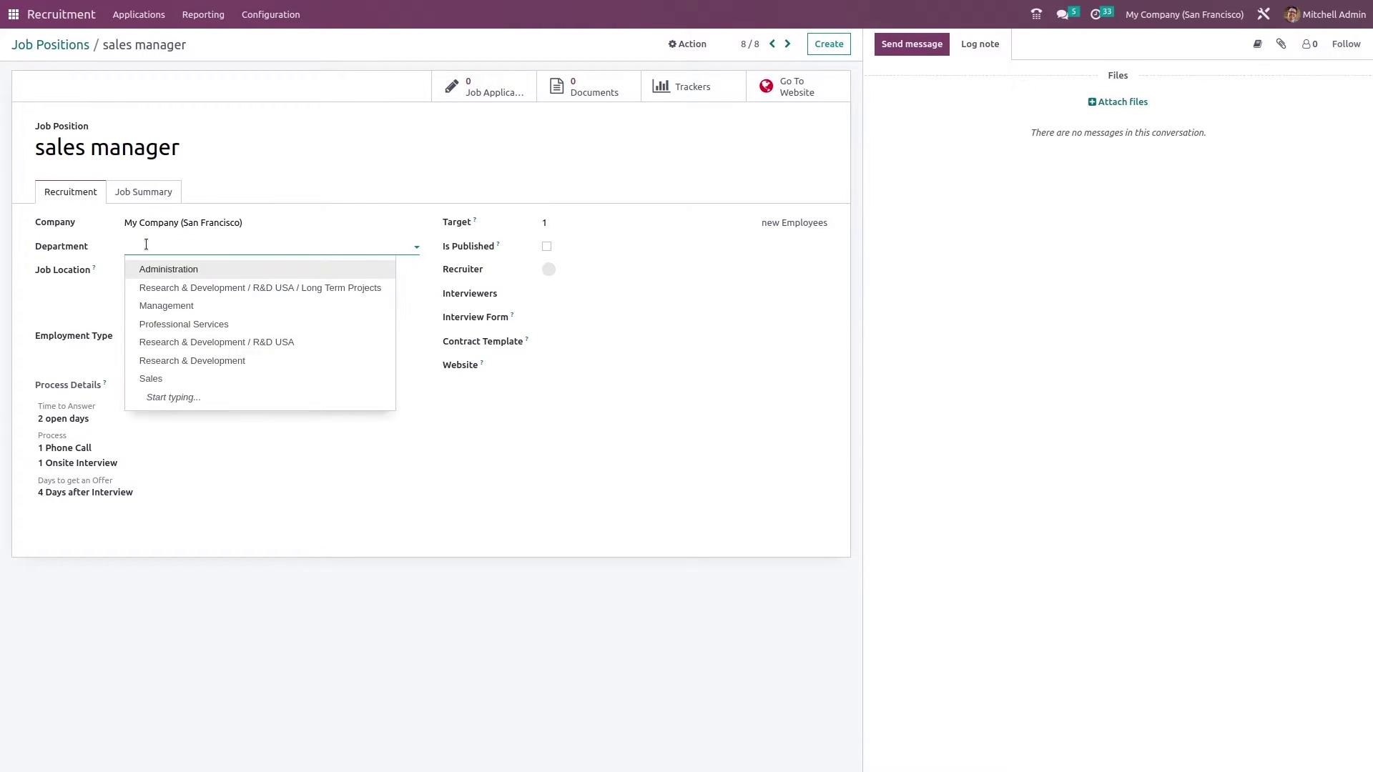
{"action": "left_click", "coordinate": [188, 378]}
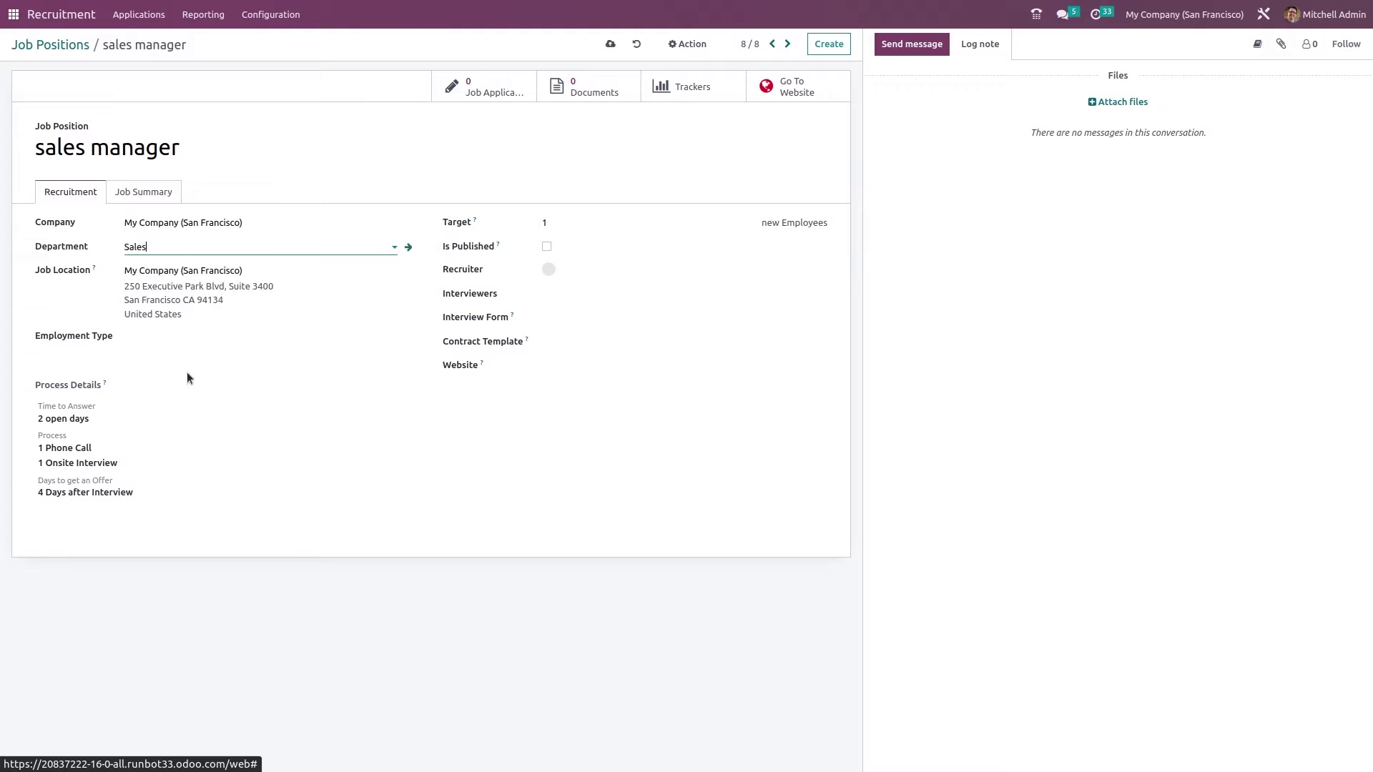
{"action": "left_click", "coordinate": [137, 338]}
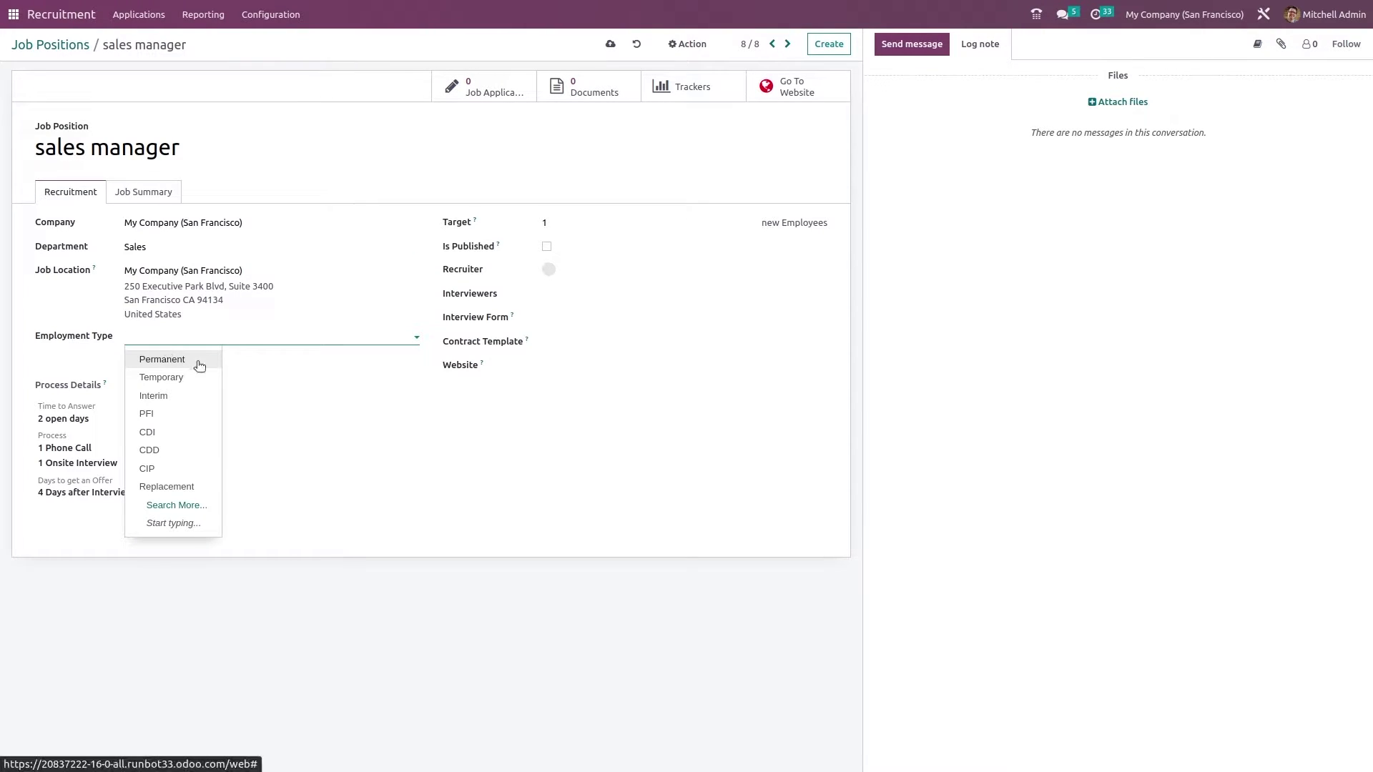
{"action": "left_click", "coordinate": [192, 373]}
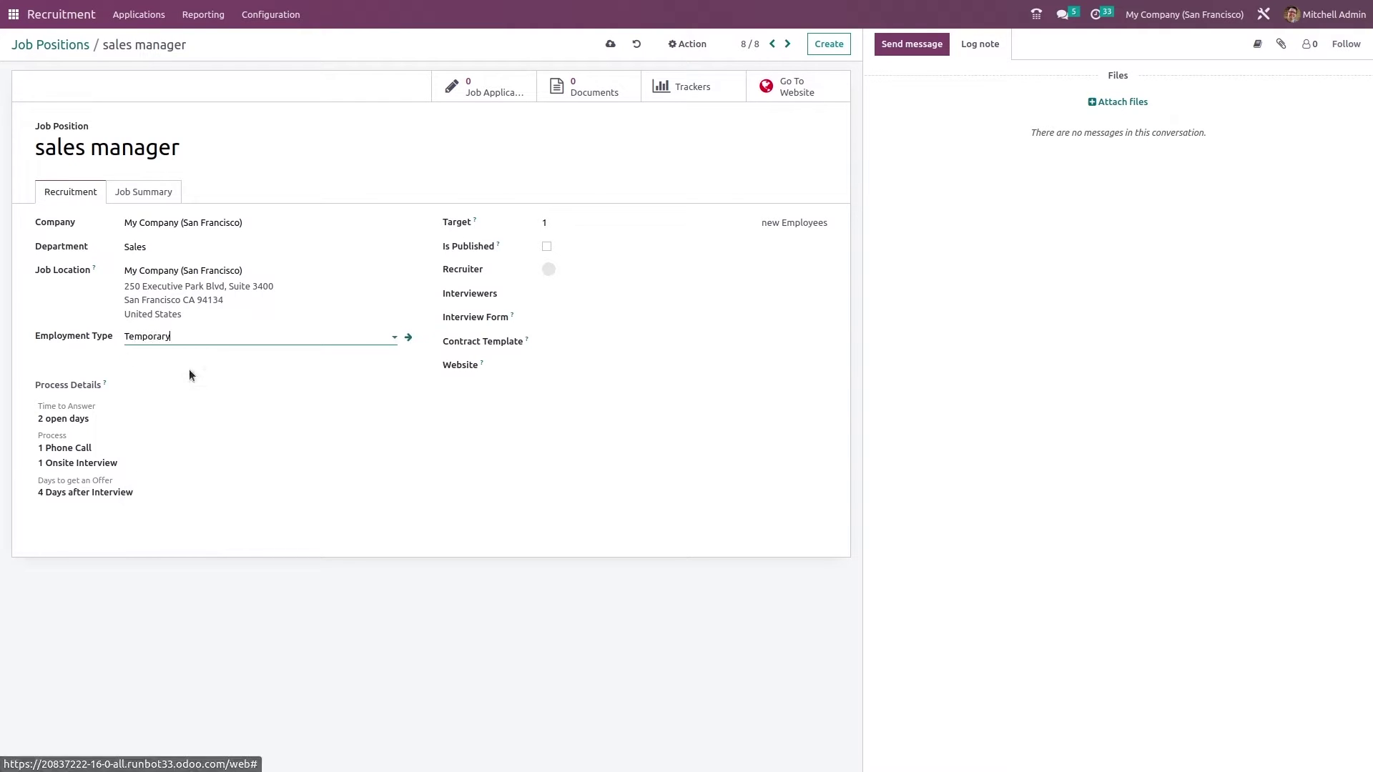
{"action": "left_click", "coordinate": [552, 223]}
{"action": "key", "text": "BackSpace"}
{"action": "type", "text": "5"}
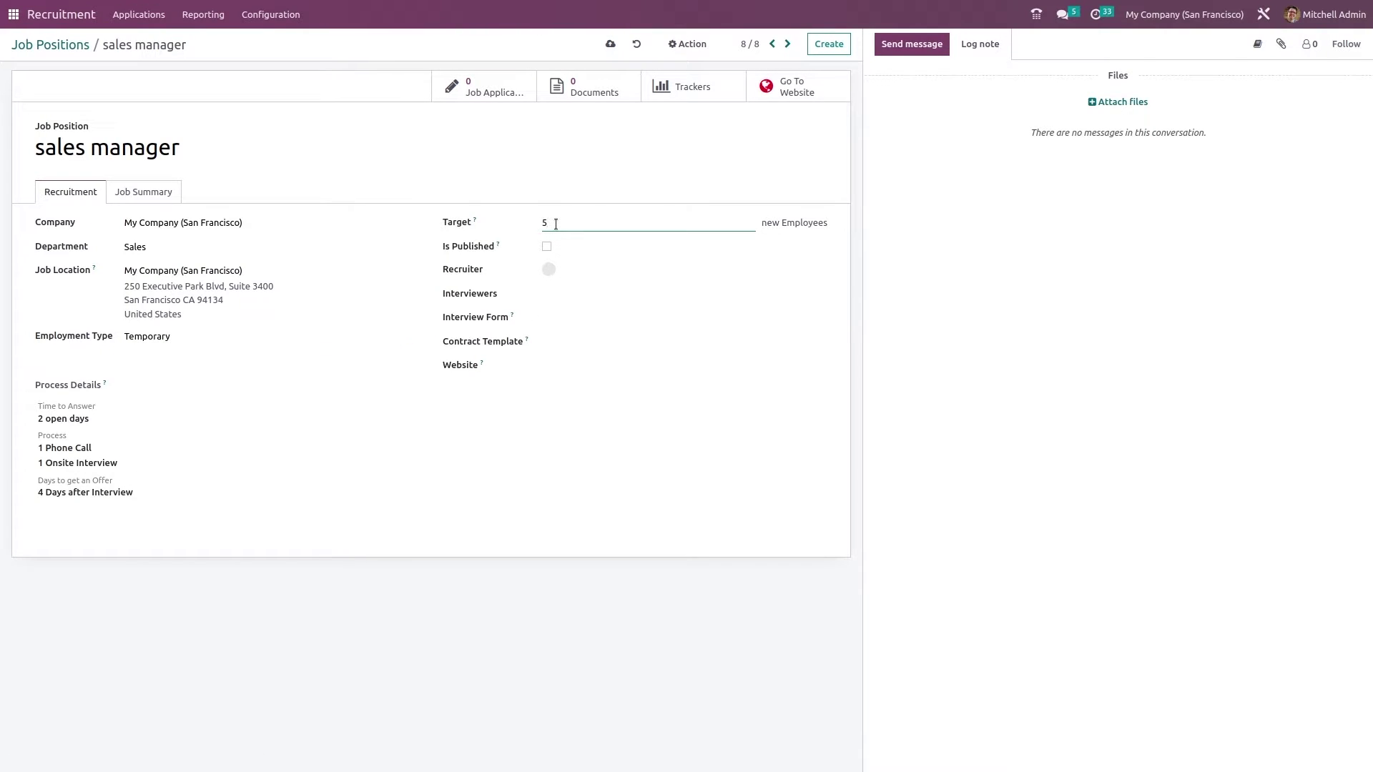
{"action": "left_click", "coordinate": [541, 247]}
Make the admin user the recruiter and add the admin plus a second interviewer
{"action": "left_click", "coordinate": [656, 270]}
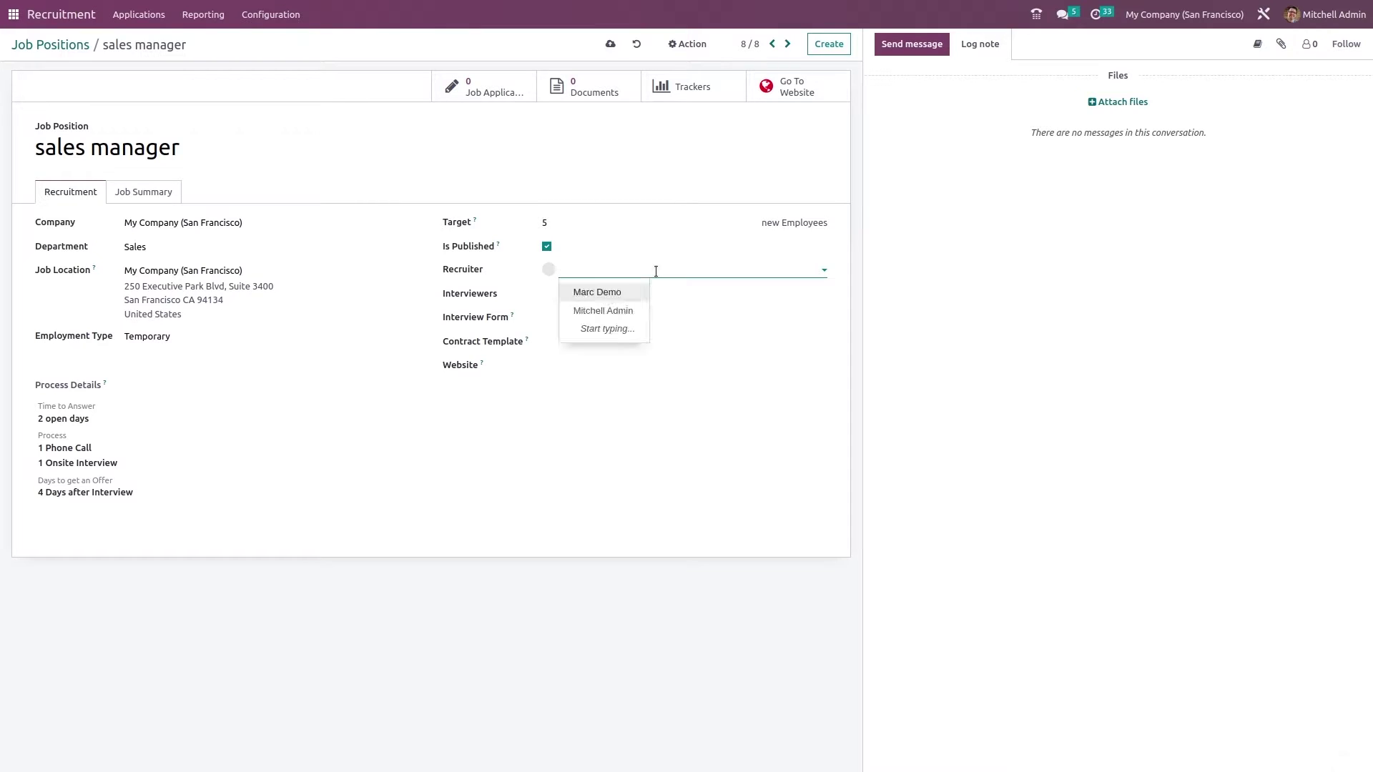
{"action": "left_click", "coordinate": [629, 304]}
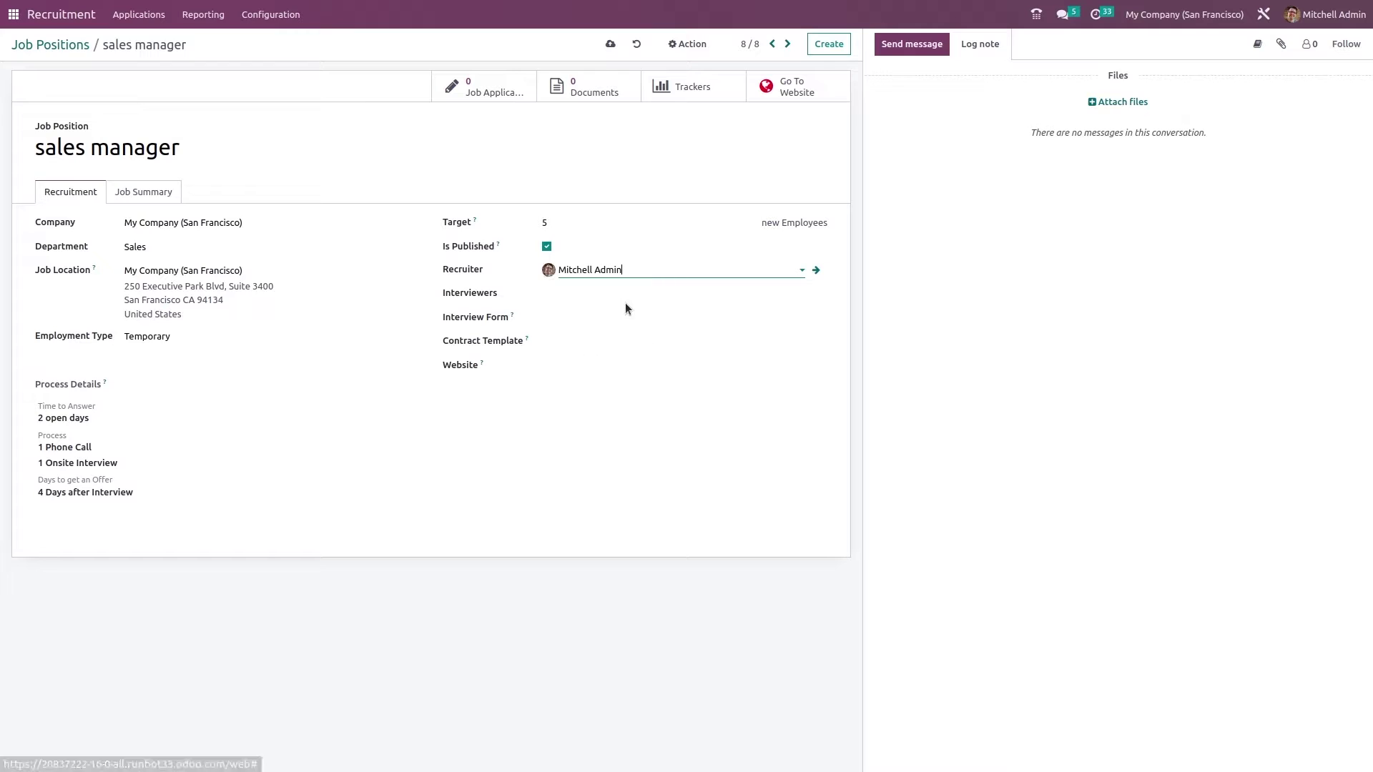
{"action": "left_click", "coordinate": [589, 301]}
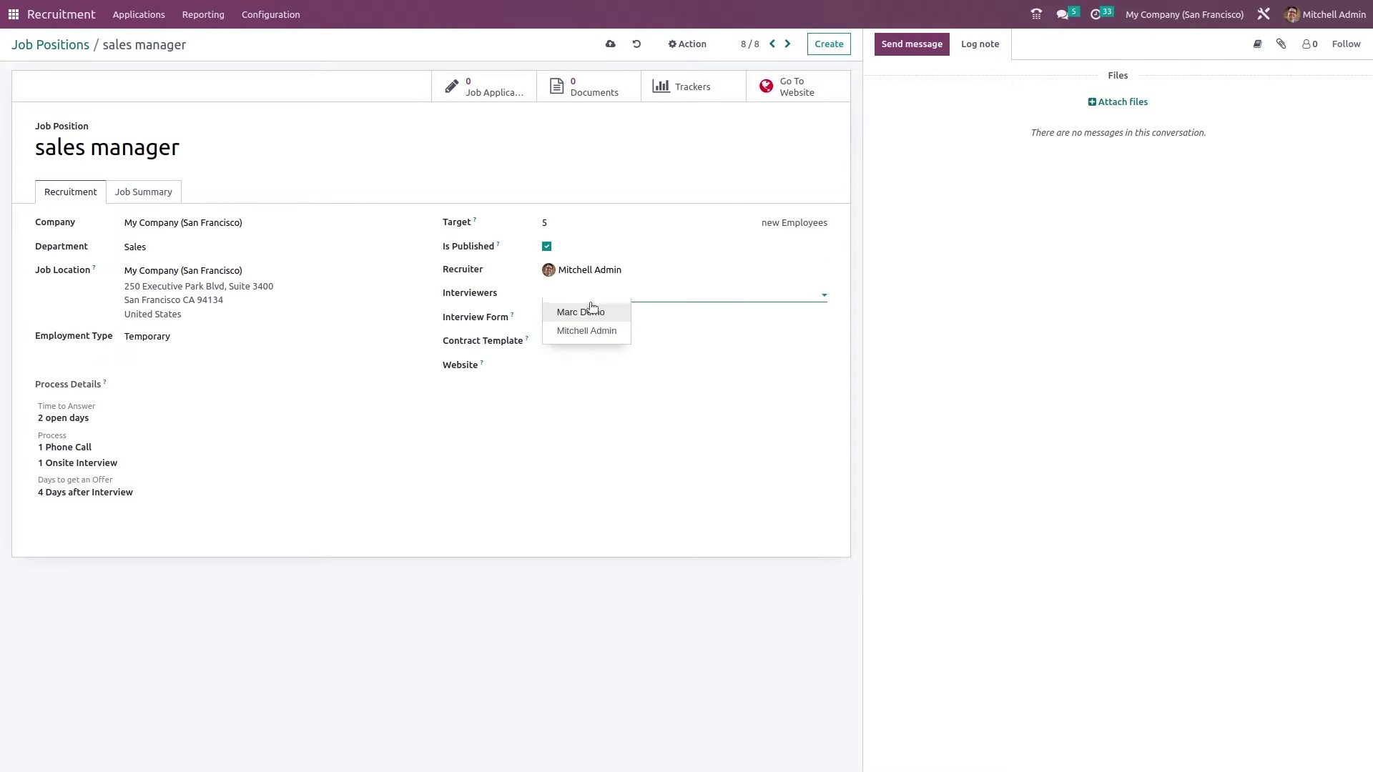
{"action": "left_click", "coordinate": [585, 331]}
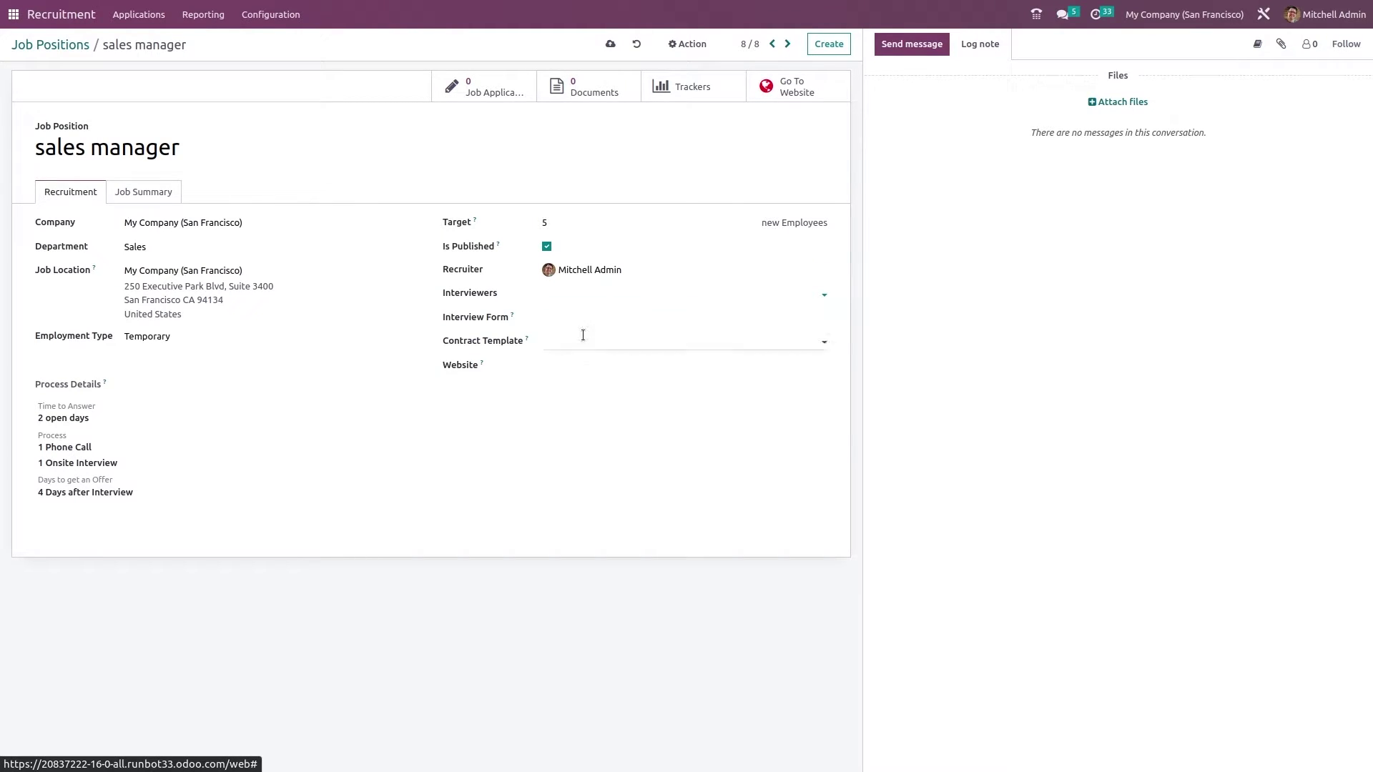
{"action": "left_click", "coordinate": [637, 297]}
{"action": "left_click", "coordinate": [644, 319]}
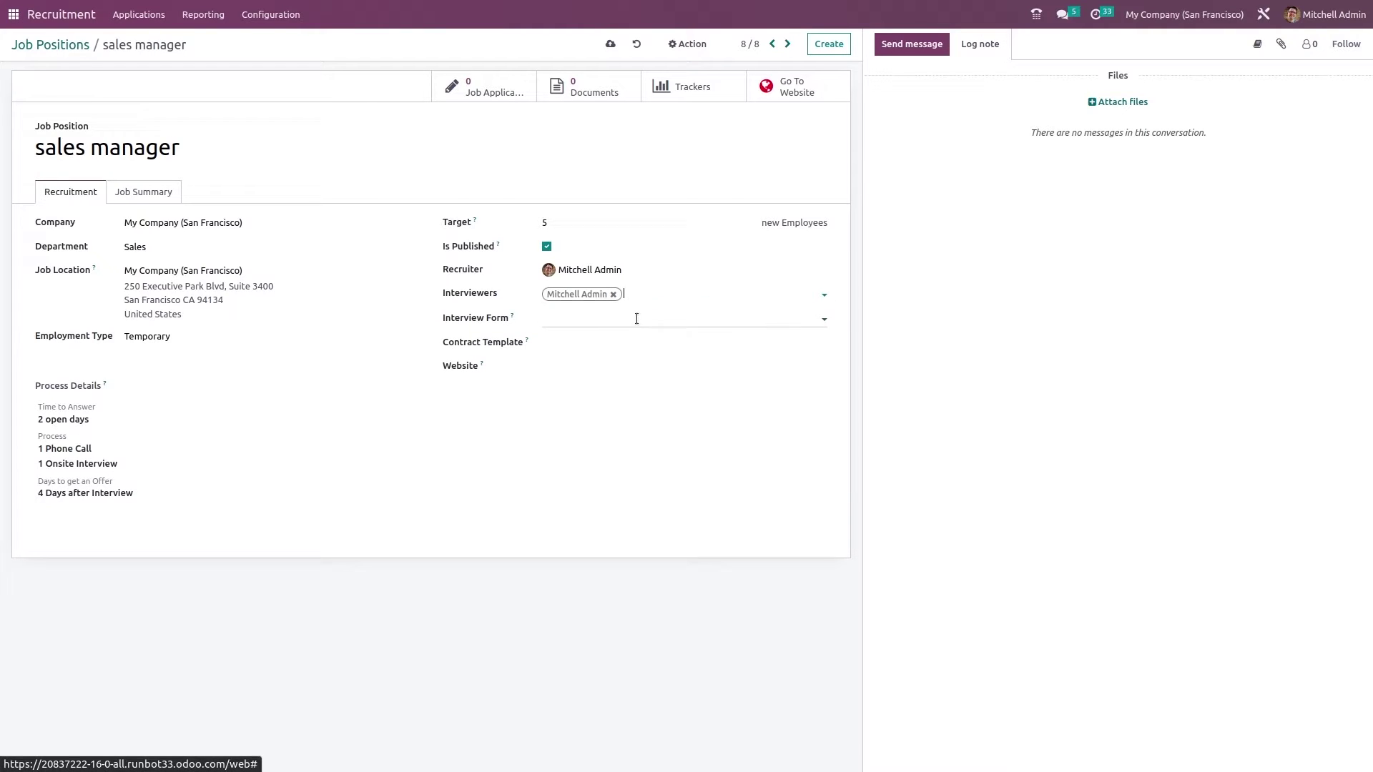
Set the interview form to Recruitment Form and the contract template to Experienced Developer
{"action": "left_click", "coordinate": [575, 323]}
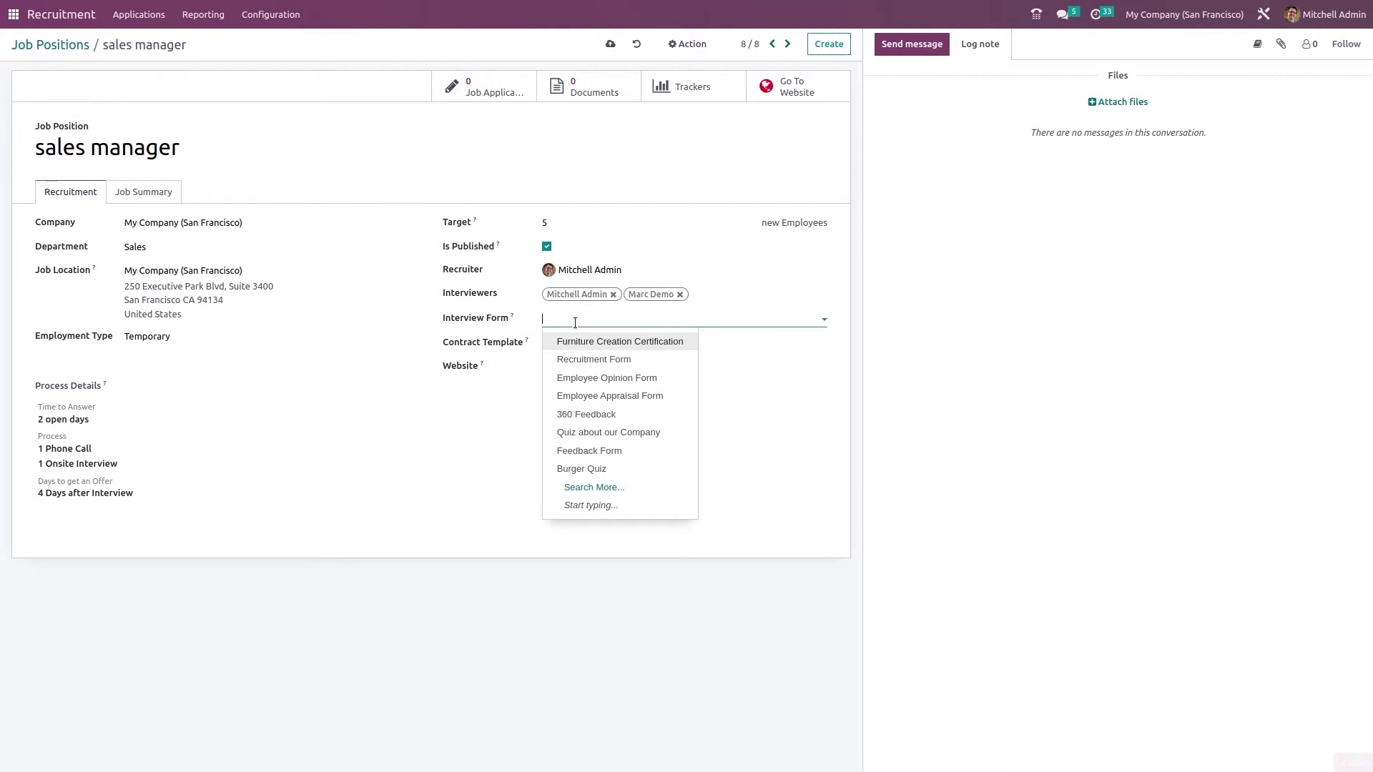
{"action": "left_click", "coordinate": [620, 359]}
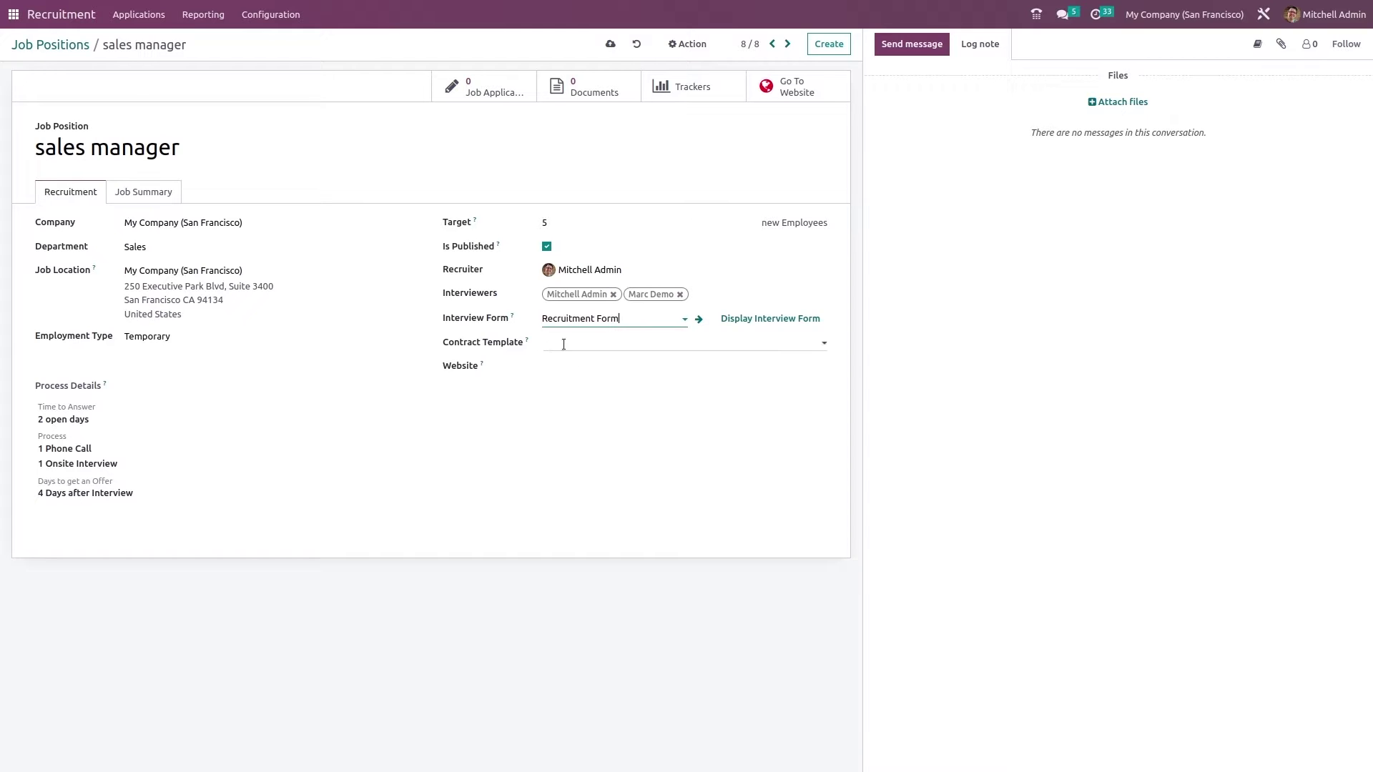
{"action": "left_click", "coordinate": [603, 340]}
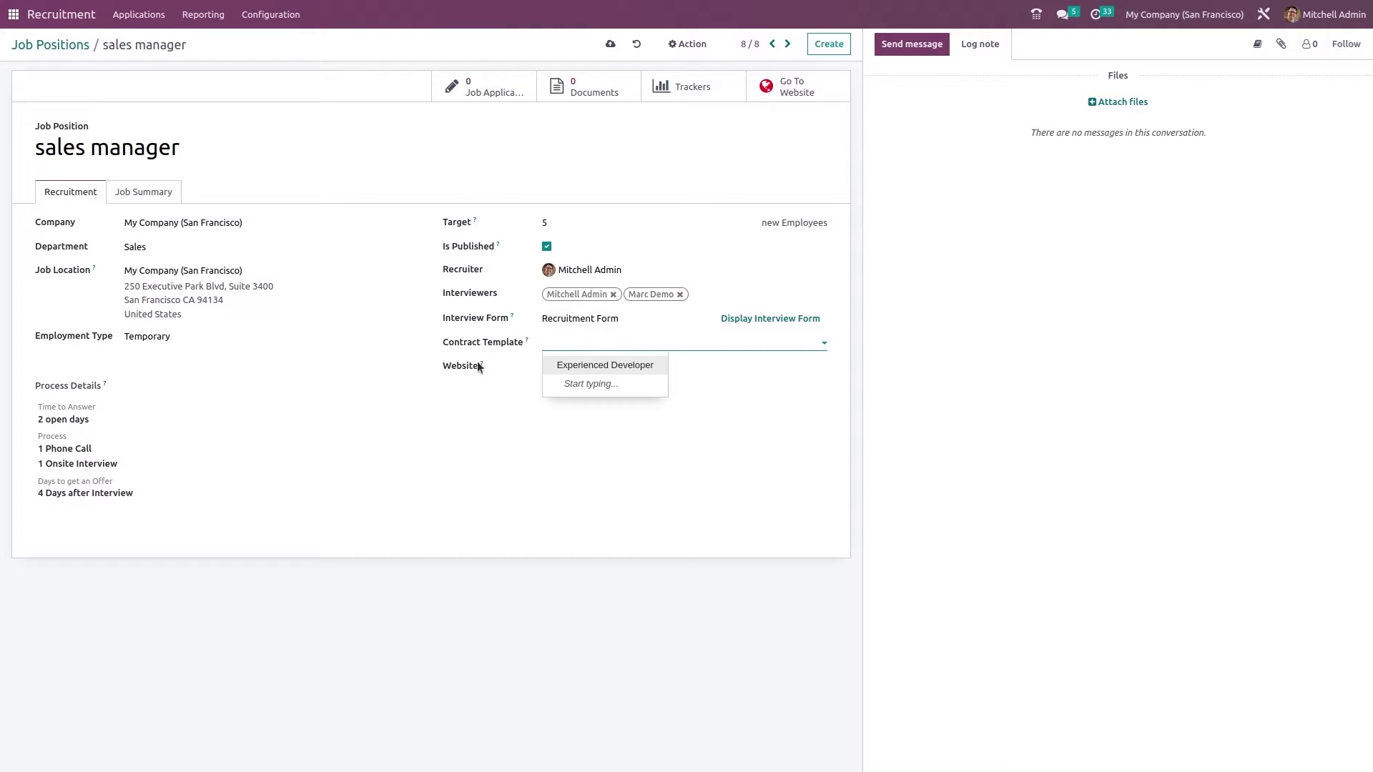
{"action": "left_click", "coordinate": [578, 363]}
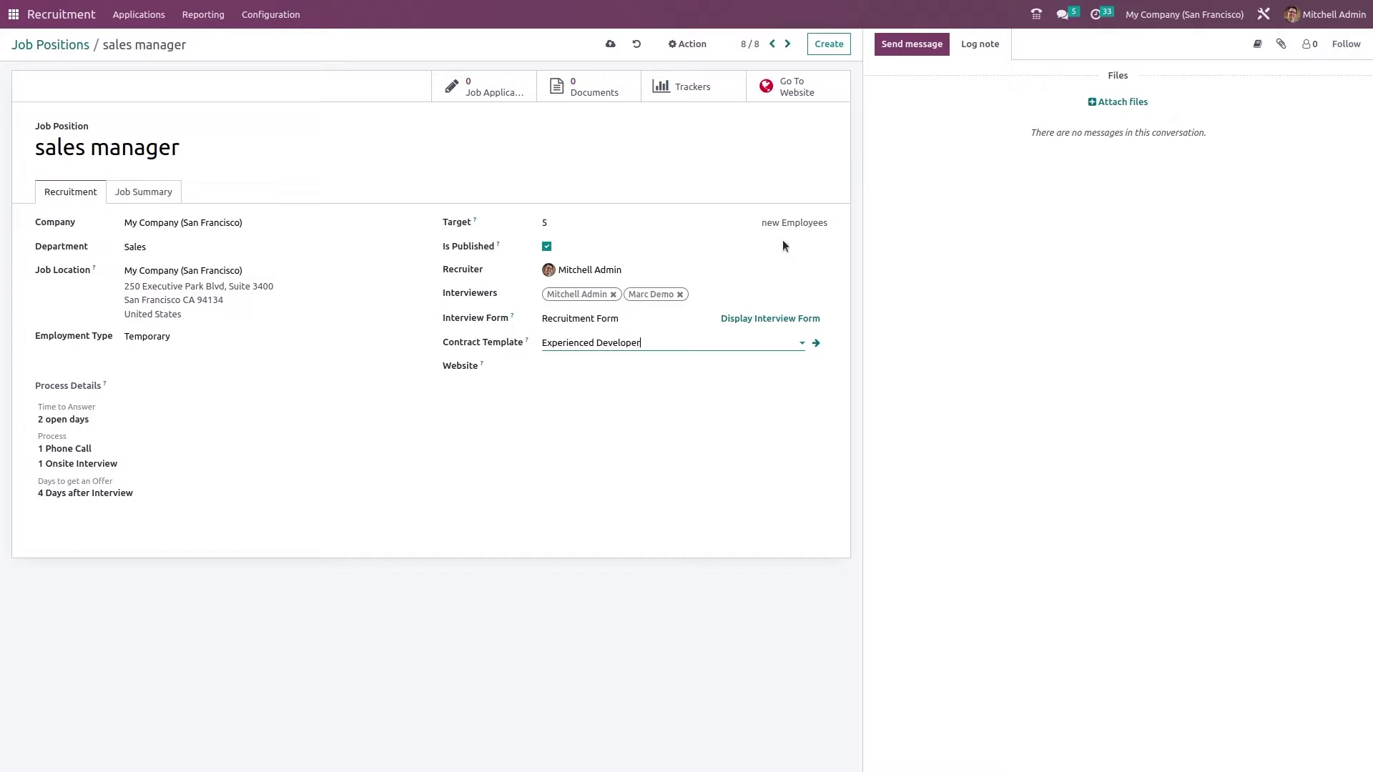
Start a test run of the Recruitment Form survey and answer the About you questions
{"action": "left_click", "coordinate": [782, 319]}
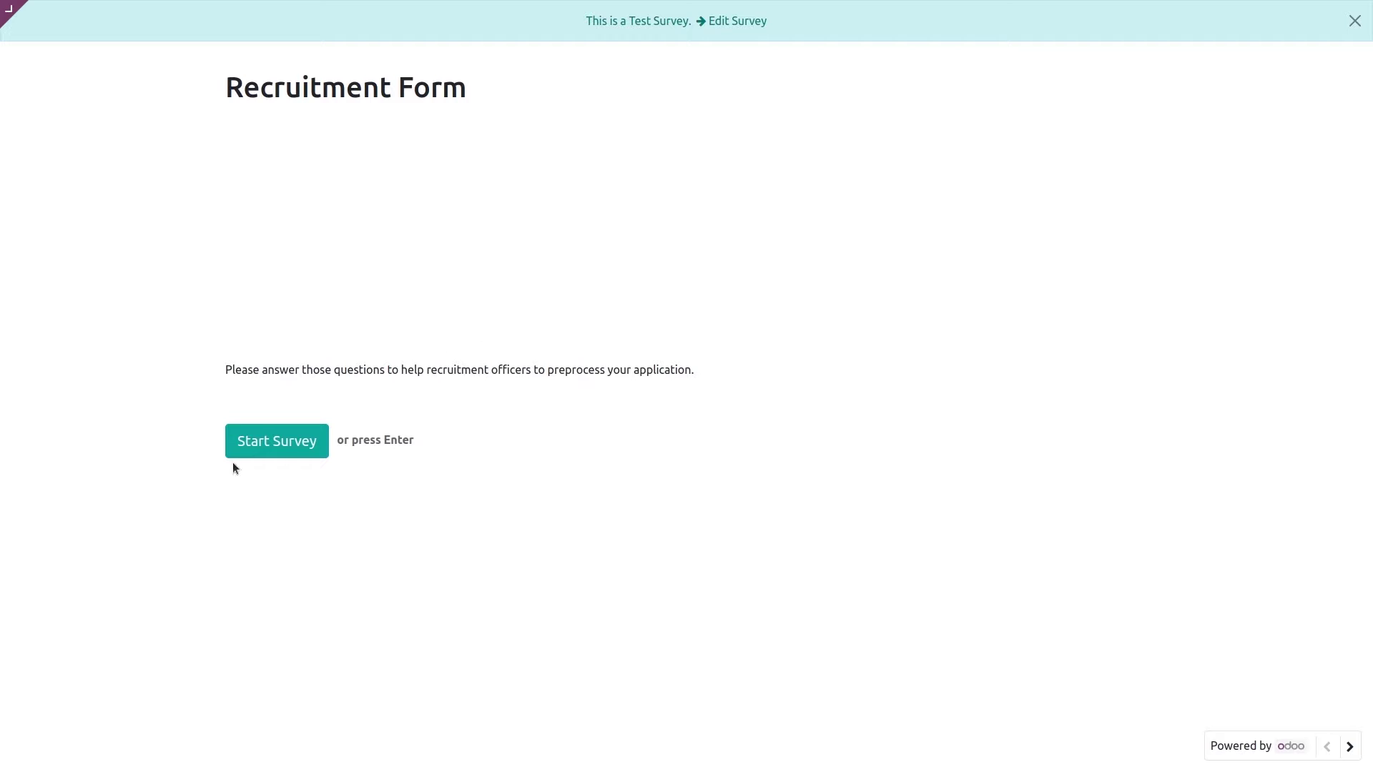
{"action": "left_click", "coordinate": [264, 436]}
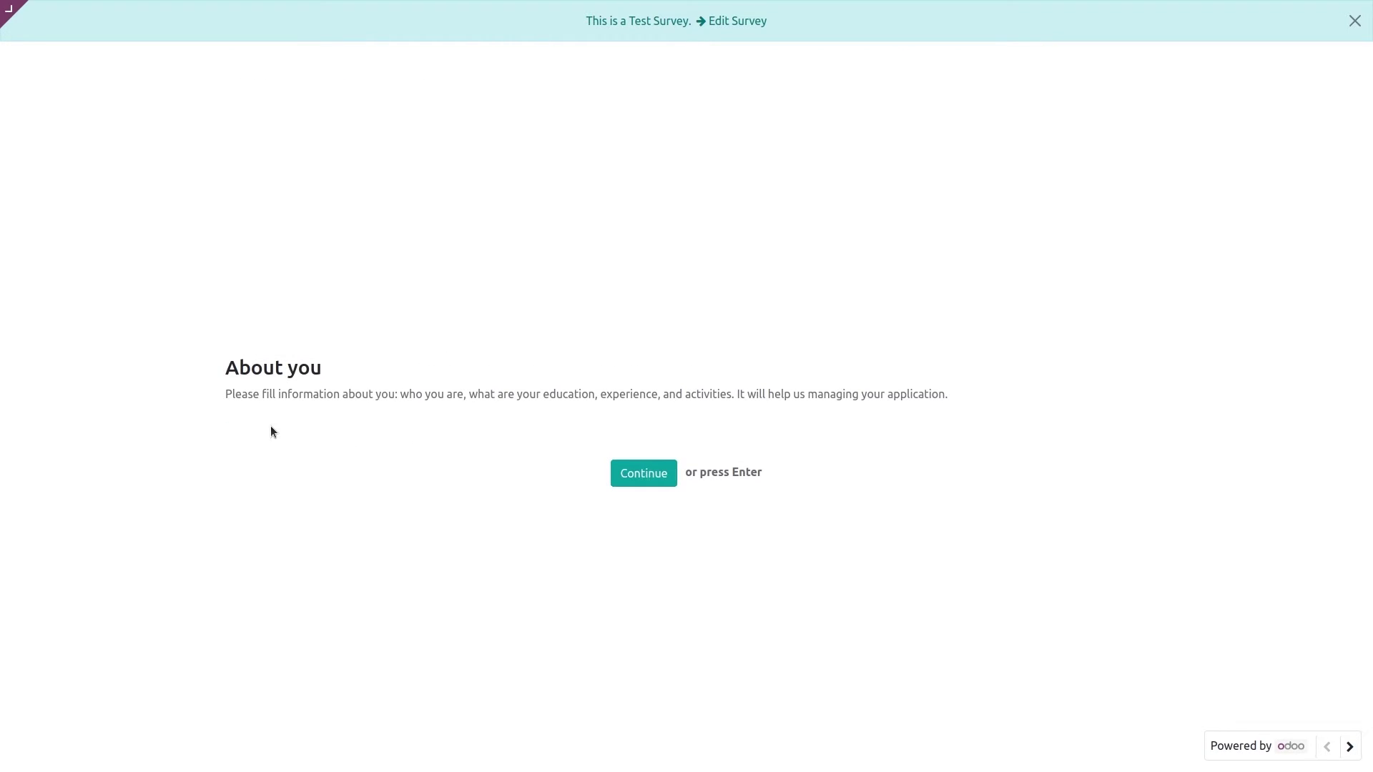
{"action": "left_click", "coordinate": [653, 481]}
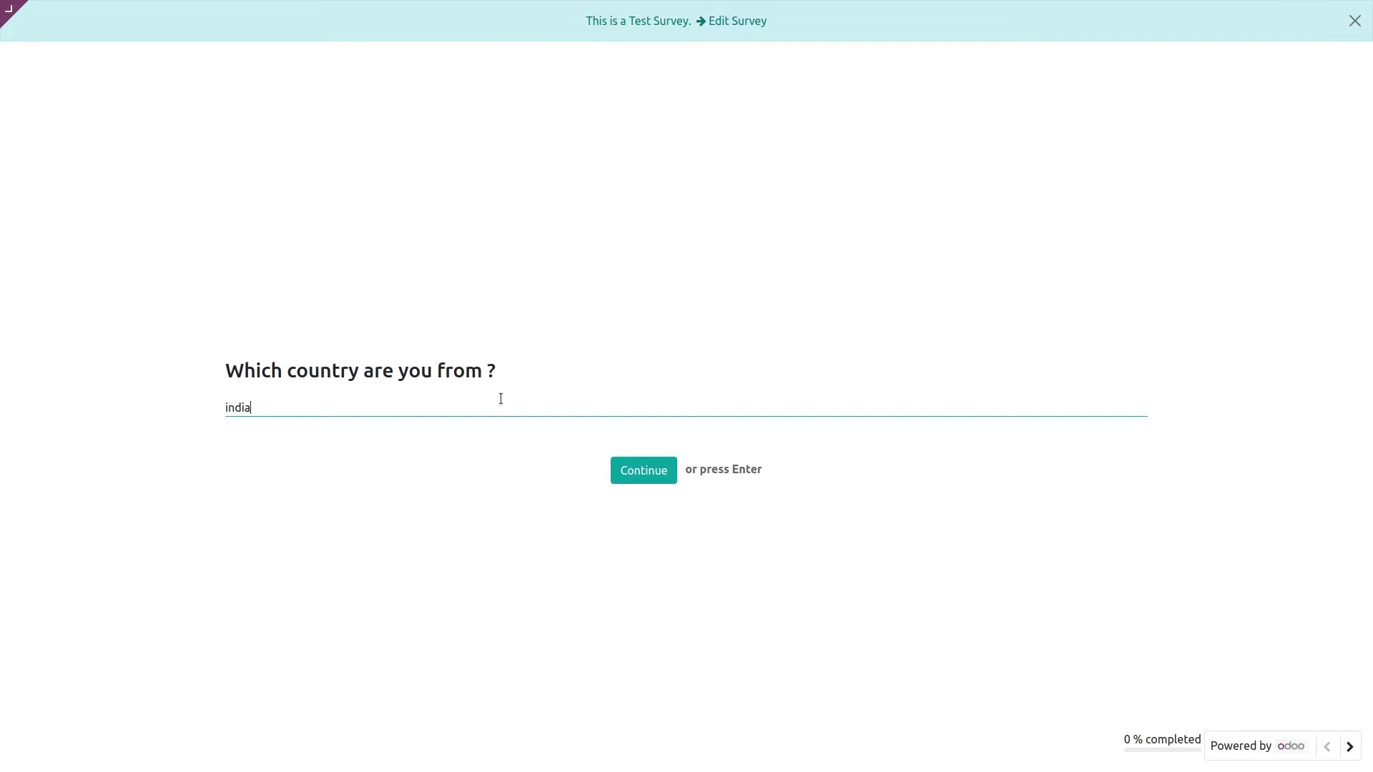
{"action": "left_click", "coordinate": [647, 472]}
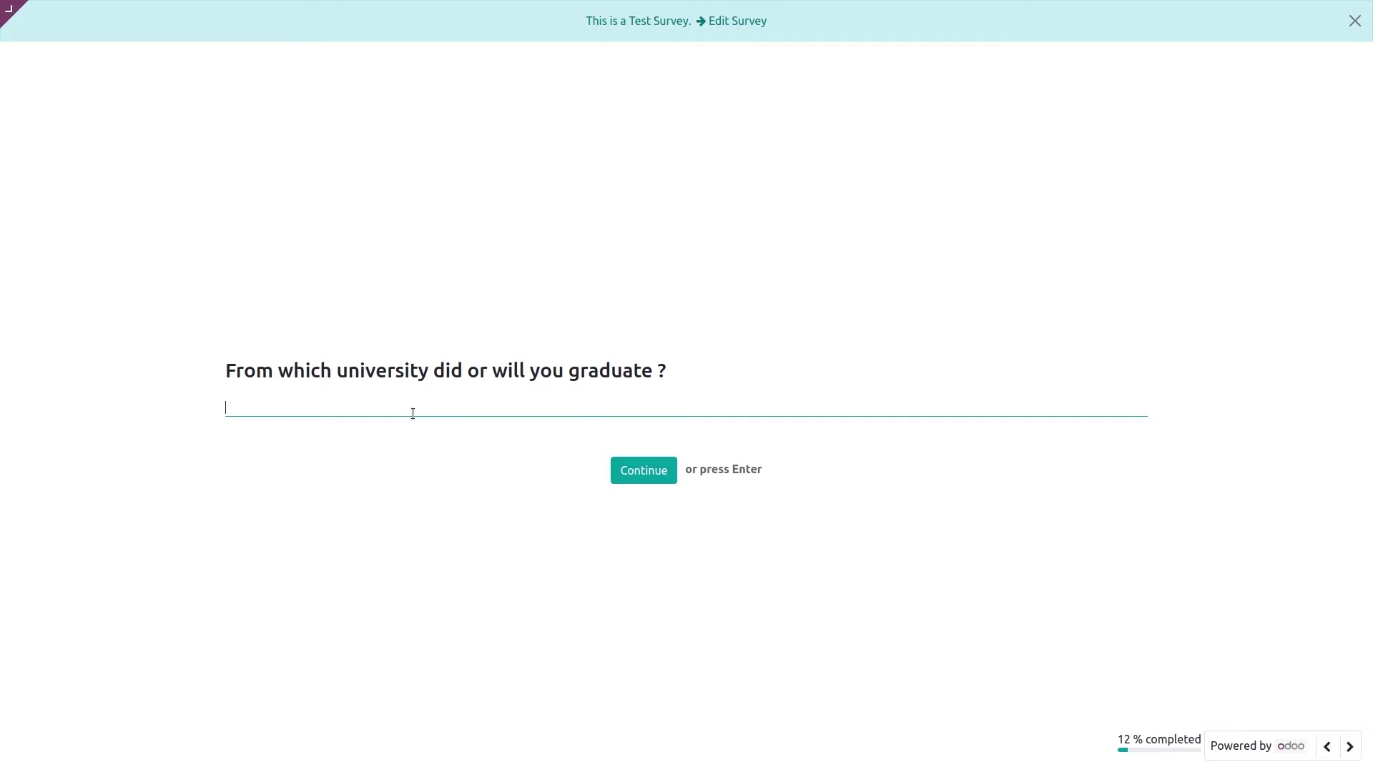
{"action": "type", "text": "aaaaaaa"}
{"action": "left_click", "coordinate": [661, 481]}
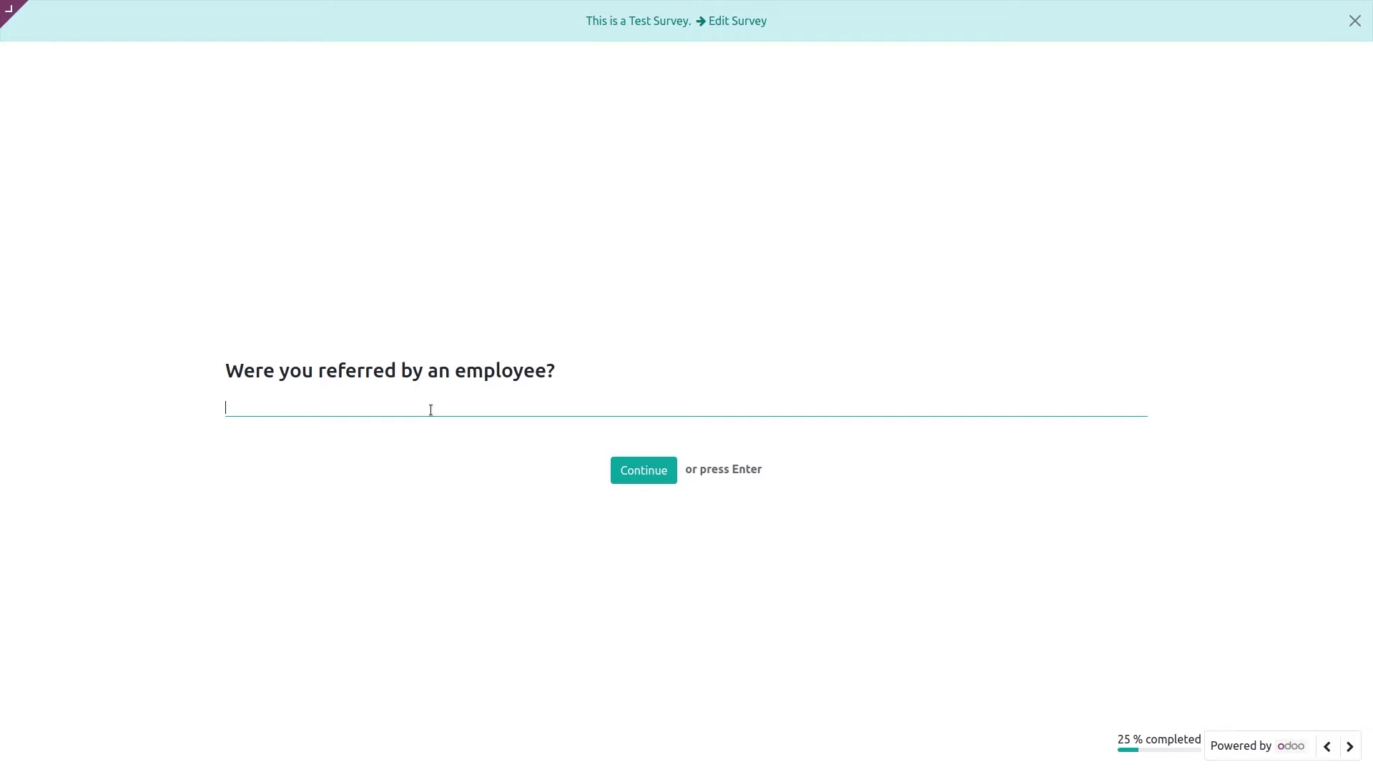
{"action": "type", "text": "aaaaaa"}
{"action": "left_click", "coordinate": [642, 470]}
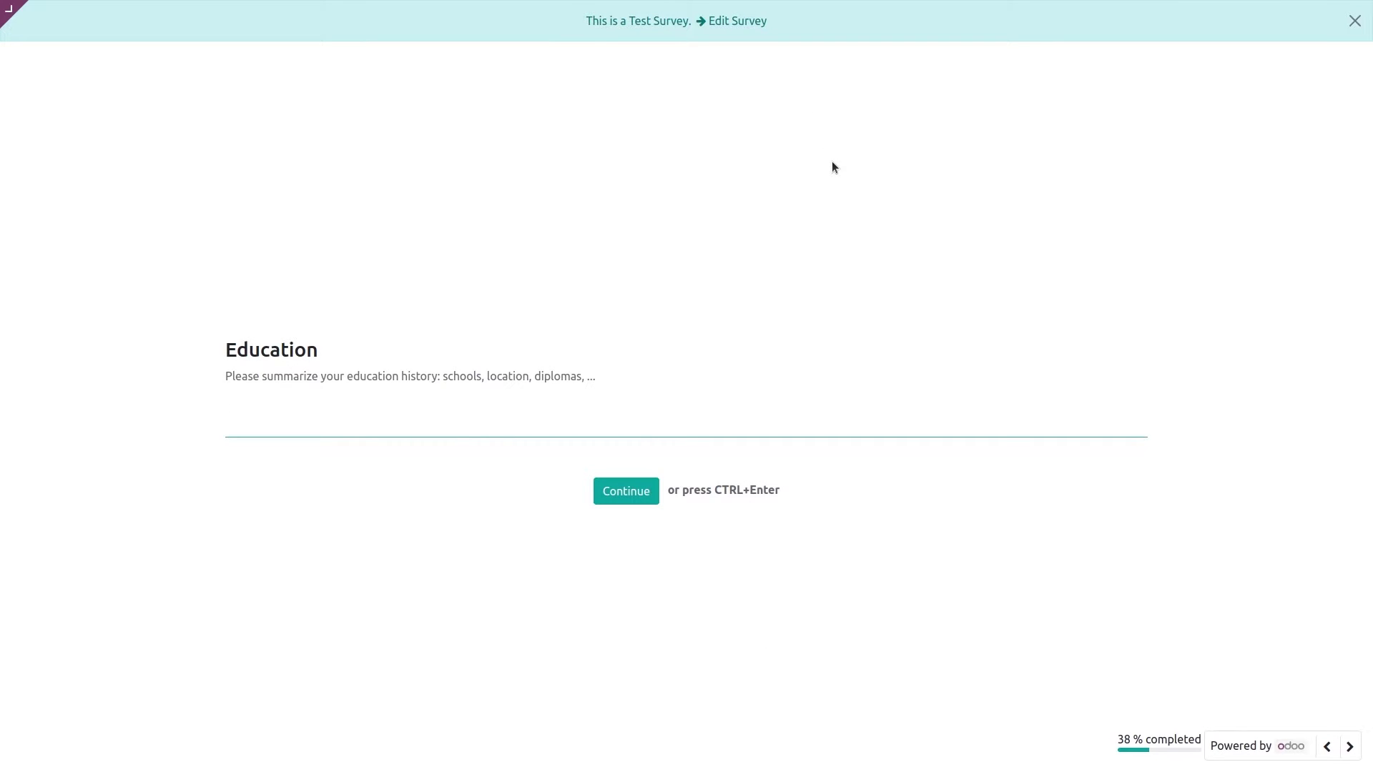
Continue past the Education, work experience, Knowledge and Activities pages and submit the survey
{"action": "left_click", "coordinate": [1362, 30]}
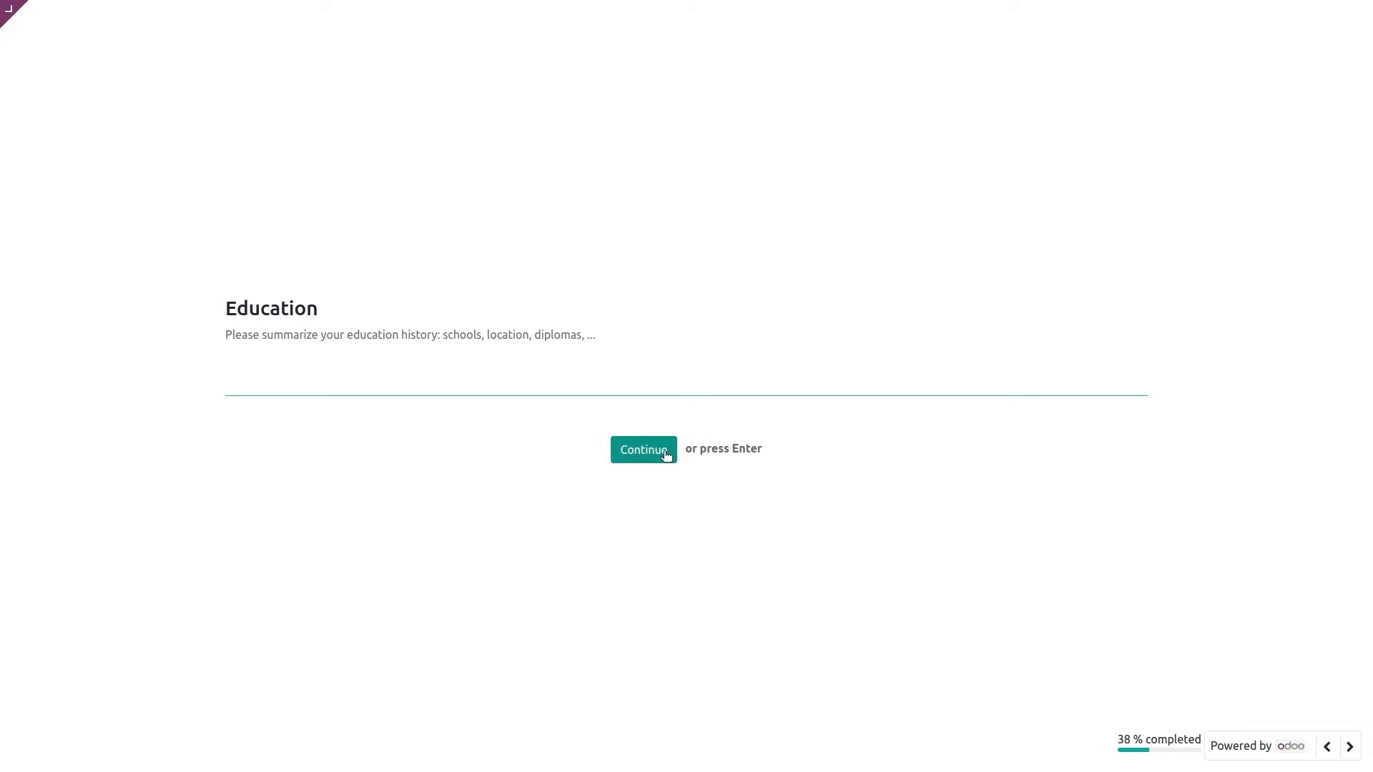
{"action": "left_click", "coordinate": [664, 452]}
{"action": "left_click", "coordinate": [649, 451]}
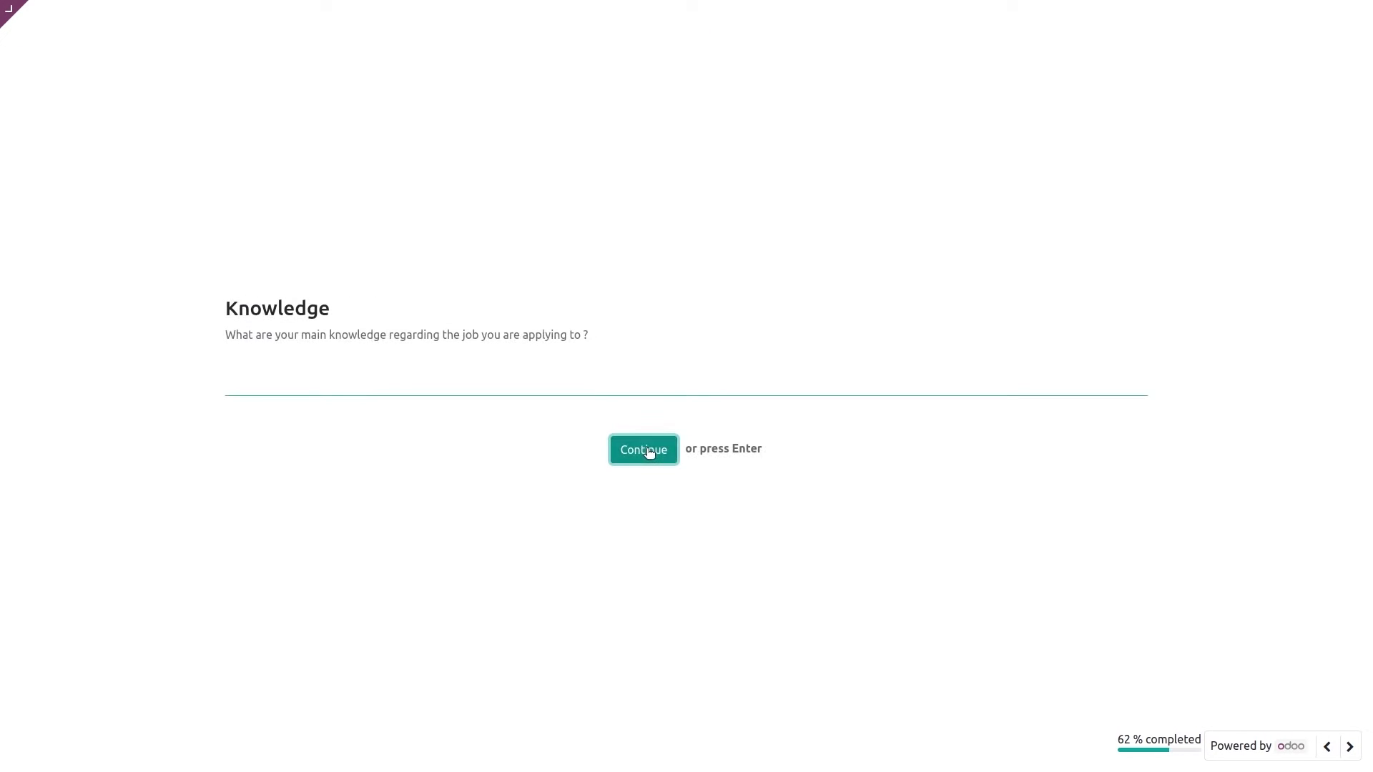
{"action": "left_click", "coordinate": [649, 452]}
{"action": "left_click", "coordinate": [649, 452]}
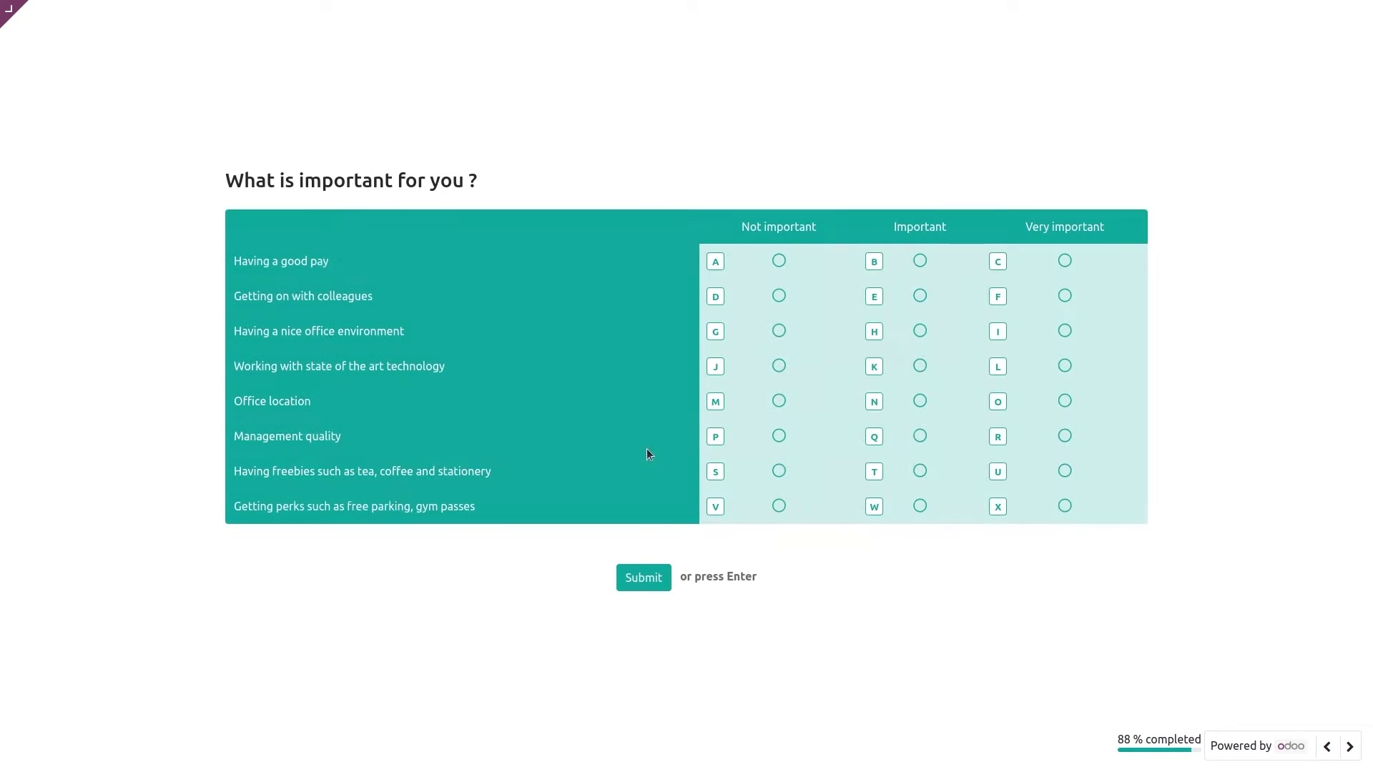
{"action": "left_click", "coordinate": [644, 576]}
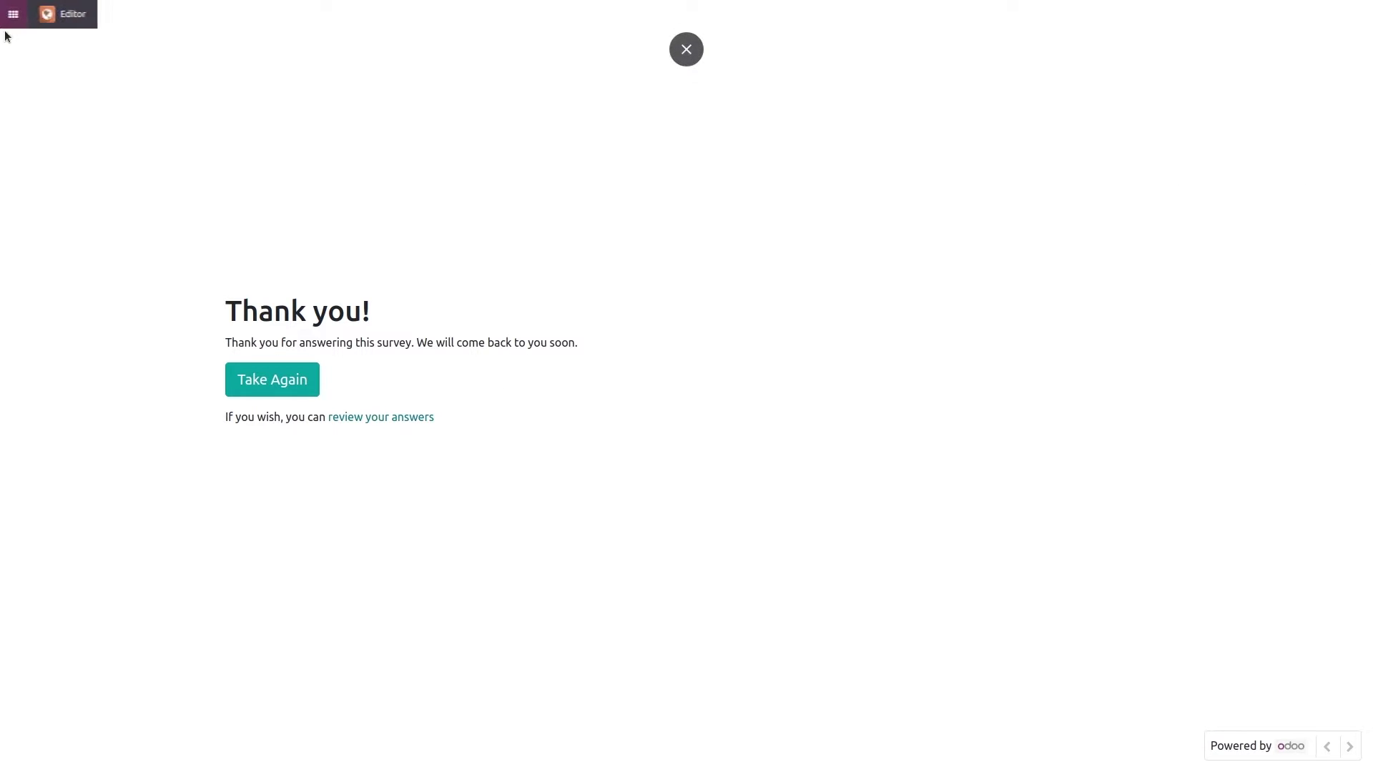
Return to Recruitment and open the sales manager position's configuration to reach its job page
{"action": "left_click", "coordinate": [15, 21]}
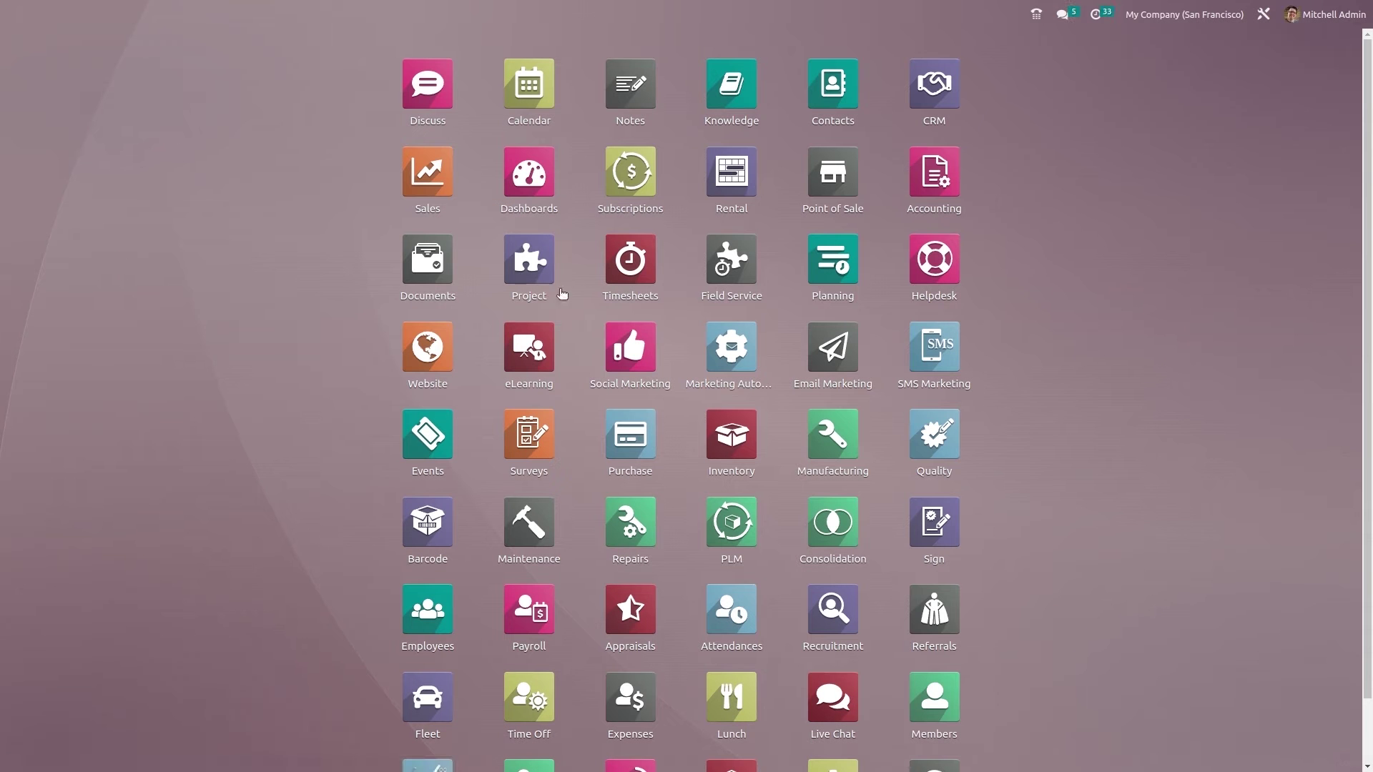
{"action": "left_click", "coordinate": [837, 627]}
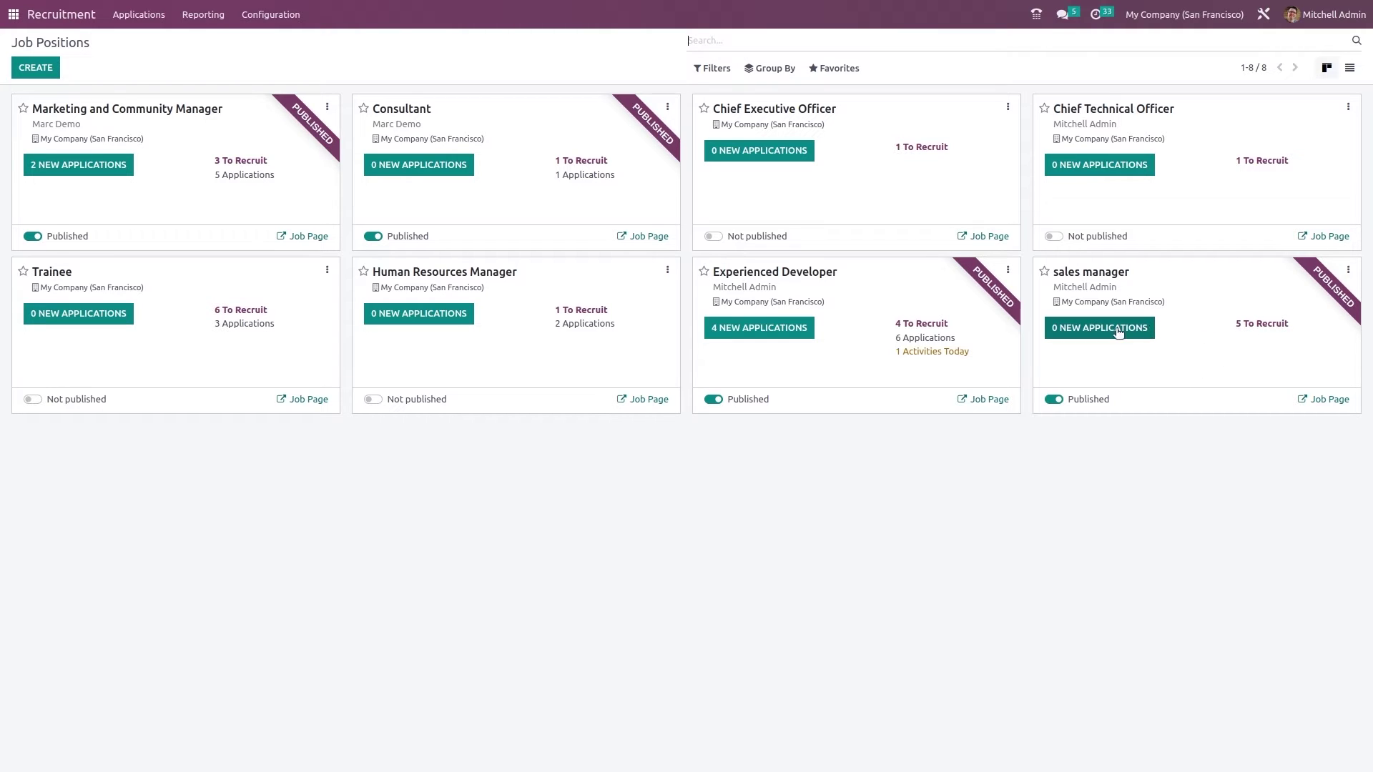
{"action": "left_click", "coordinate": [1349, 271]}
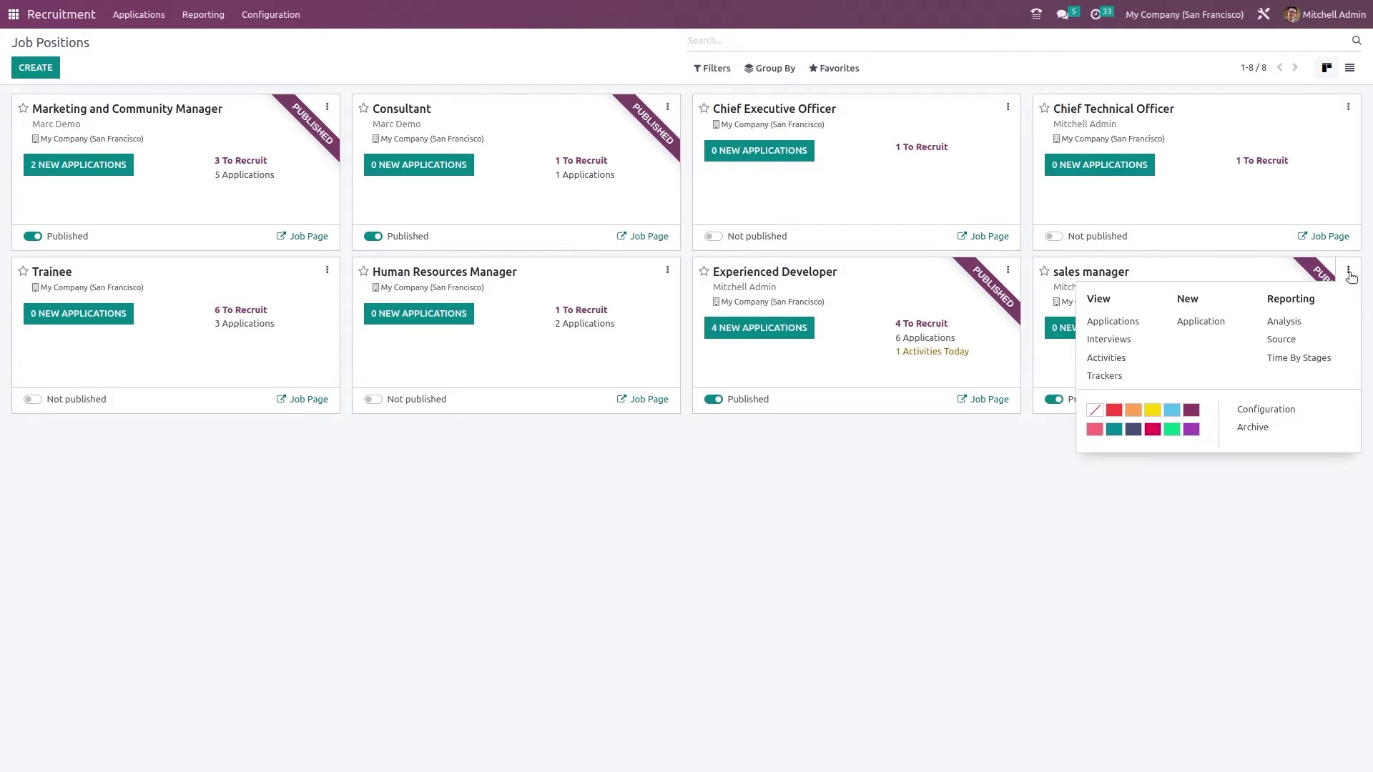
{"action": "left_click", "coordinate": [1272, 409]}
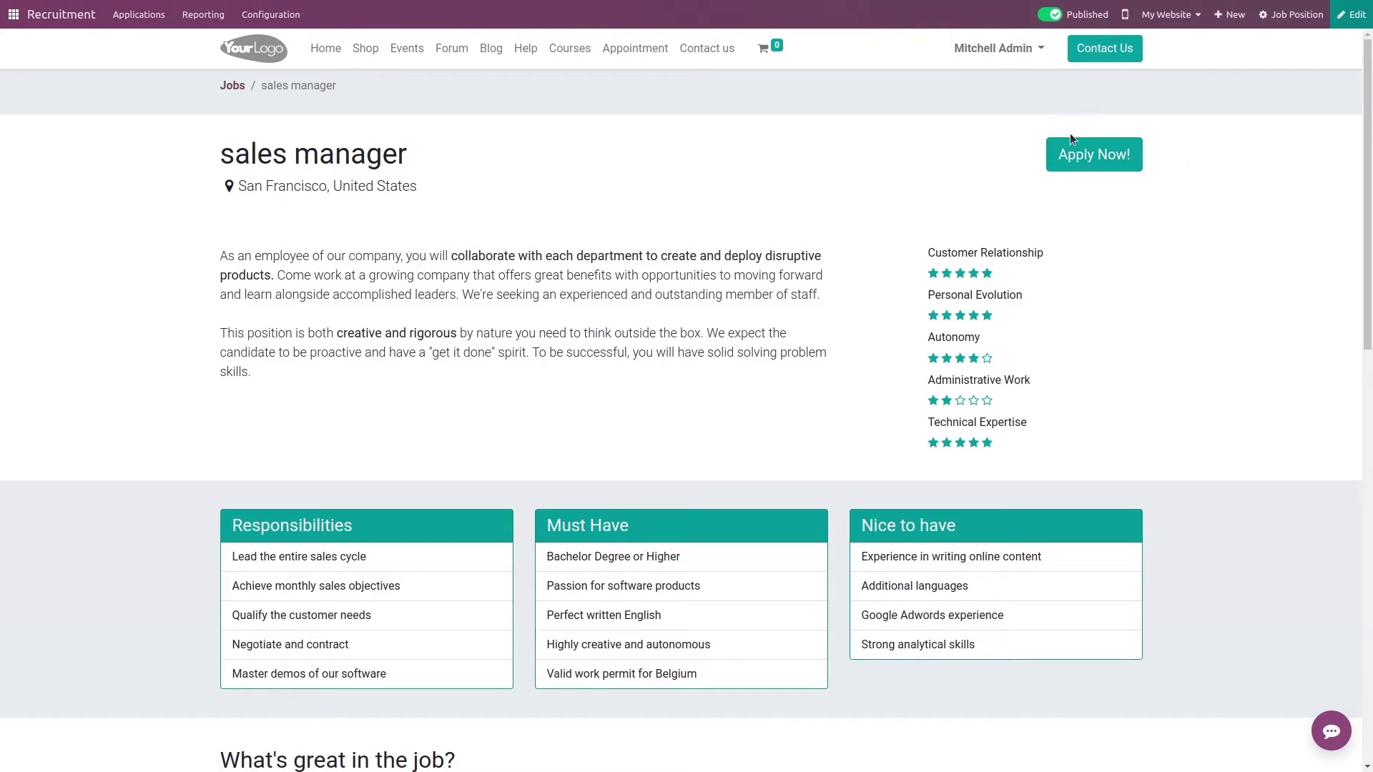
Apply for the sales manager job, replacing the prefilled name and e-mail with the applicant's details
{"action": "left_click", "coordinate": [1072, 166]}
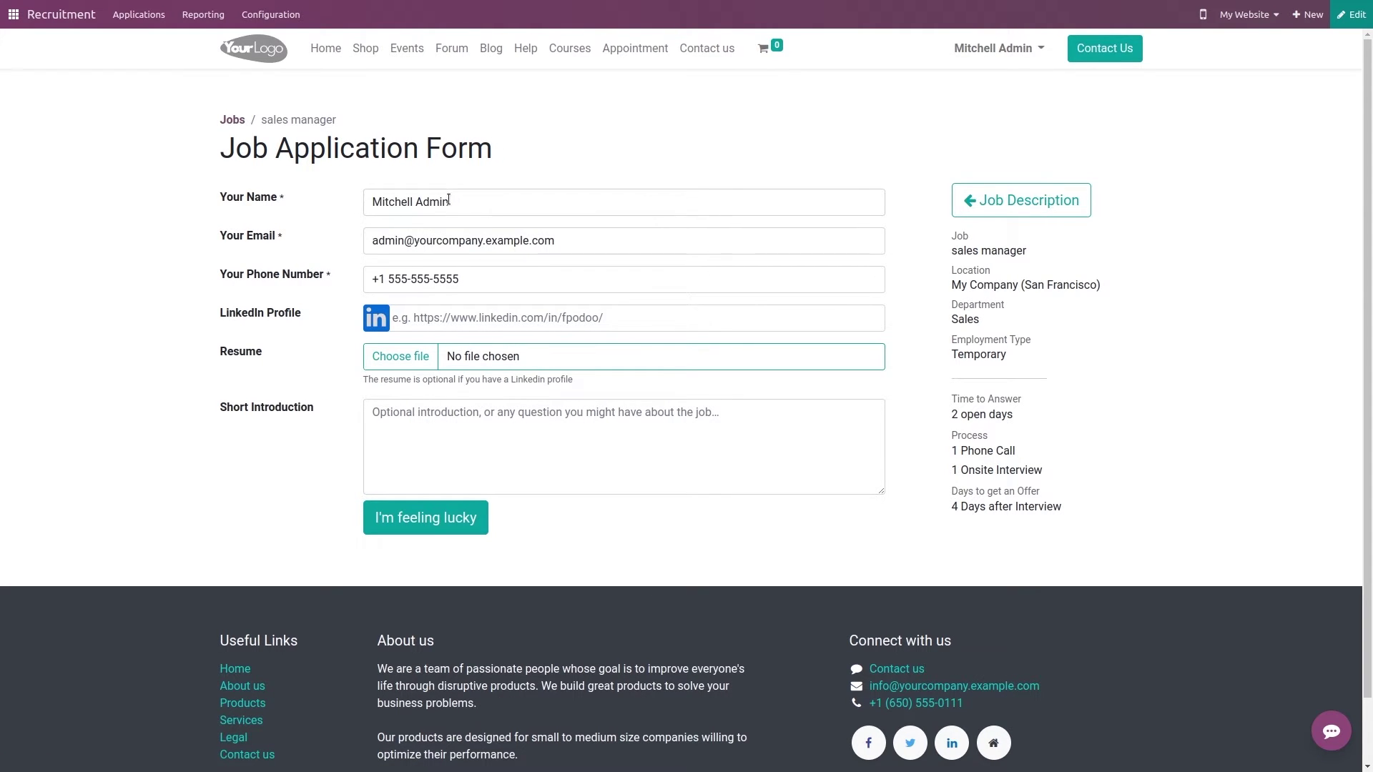
{"action": "left_click_drag", "start_coordinate": [448, 200], "coordinate": [359, 206]}
{"action": "key", "text": "BackSpace"}
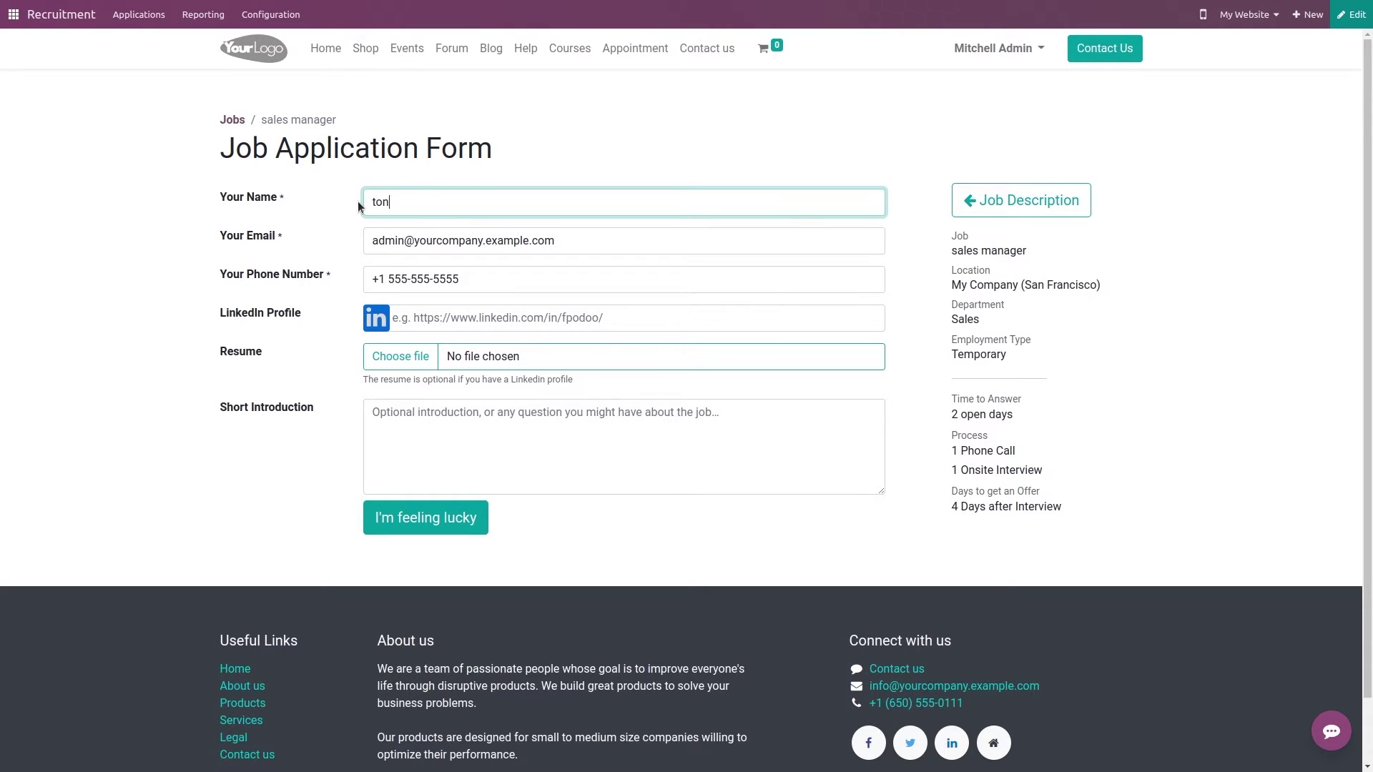
{"action": "left_click", "coordinate": [393, 238]}
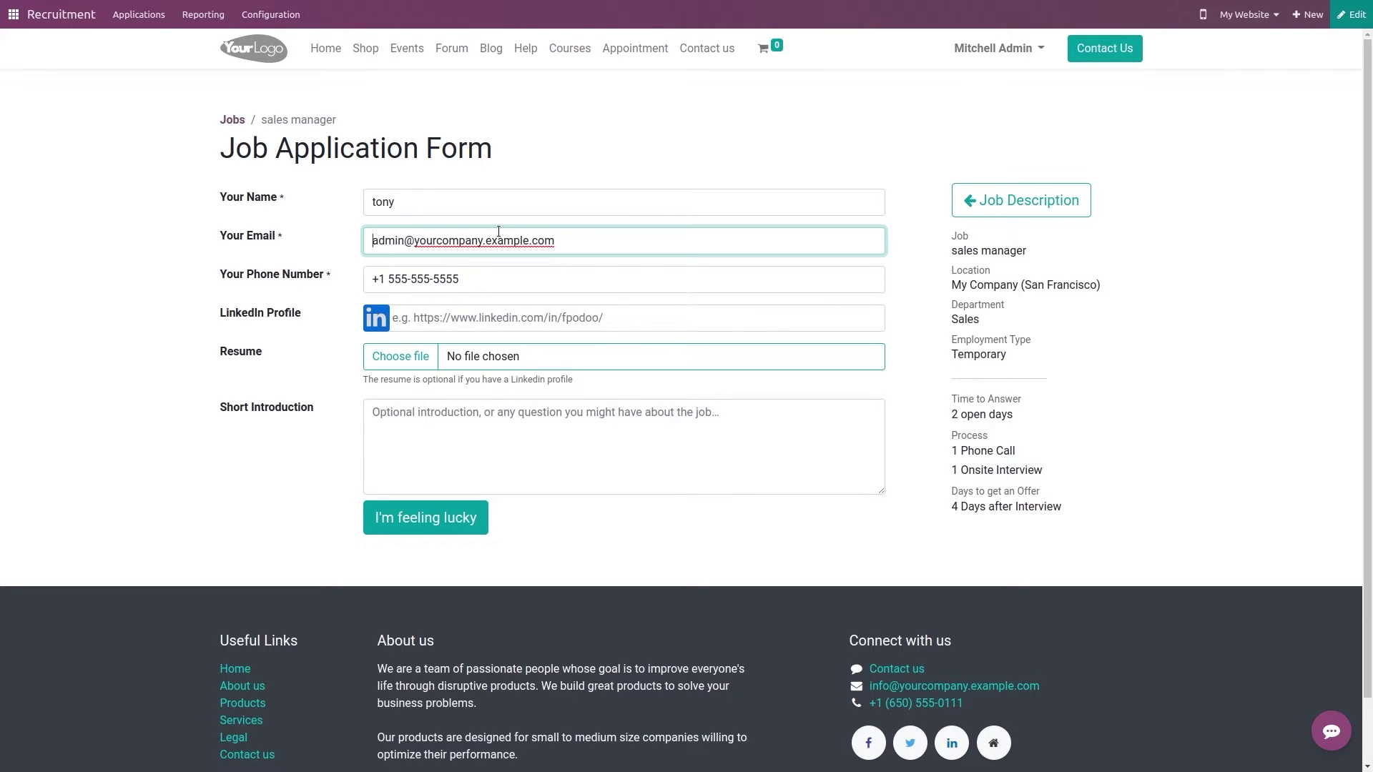
{"action": "left_click_drag", "start_coordinate": [370, 241], "coordinate": [399, 242]}
{"action": "type", "text": "tony"}
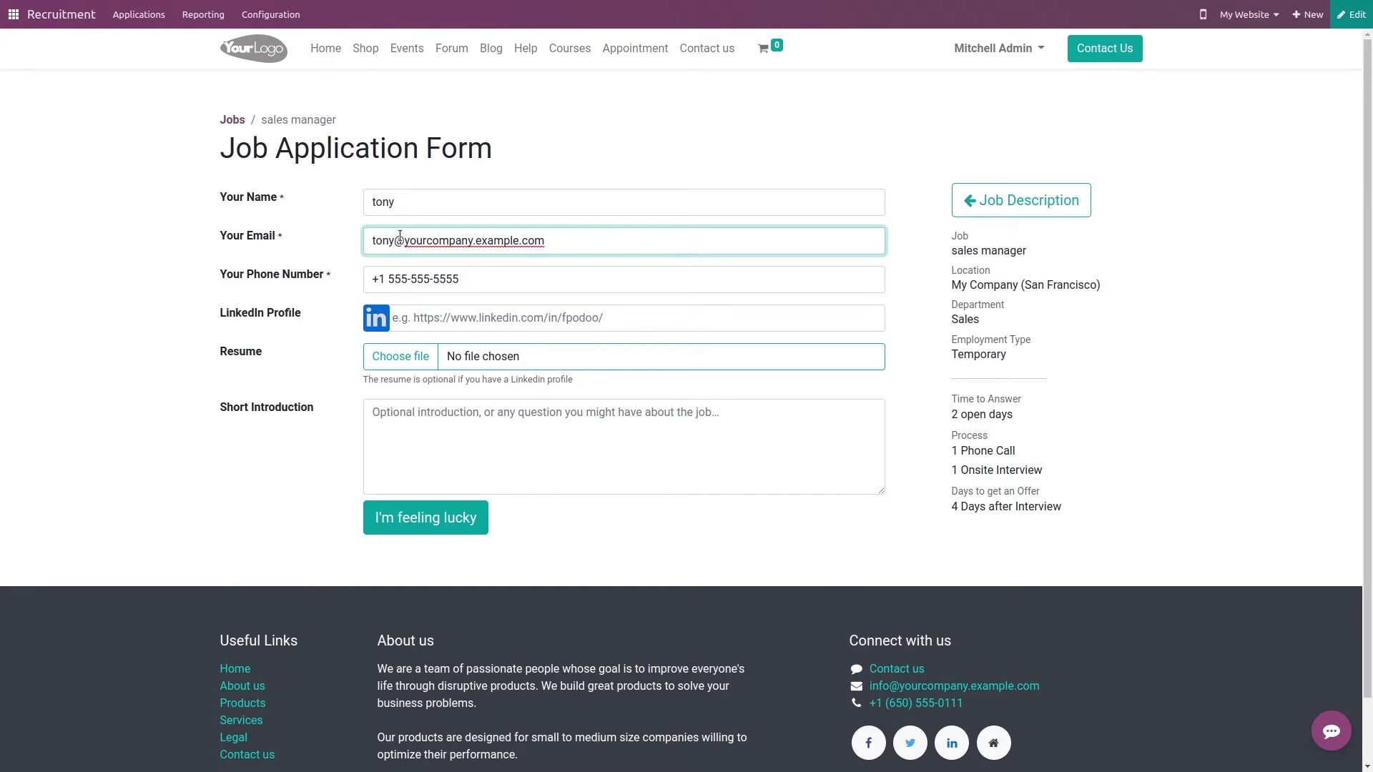
{"action": "left_click_drag", "start_coordinate": [404, 241], "coordinate": [519, 244]}
{"action": "type", "text": "gmail."}
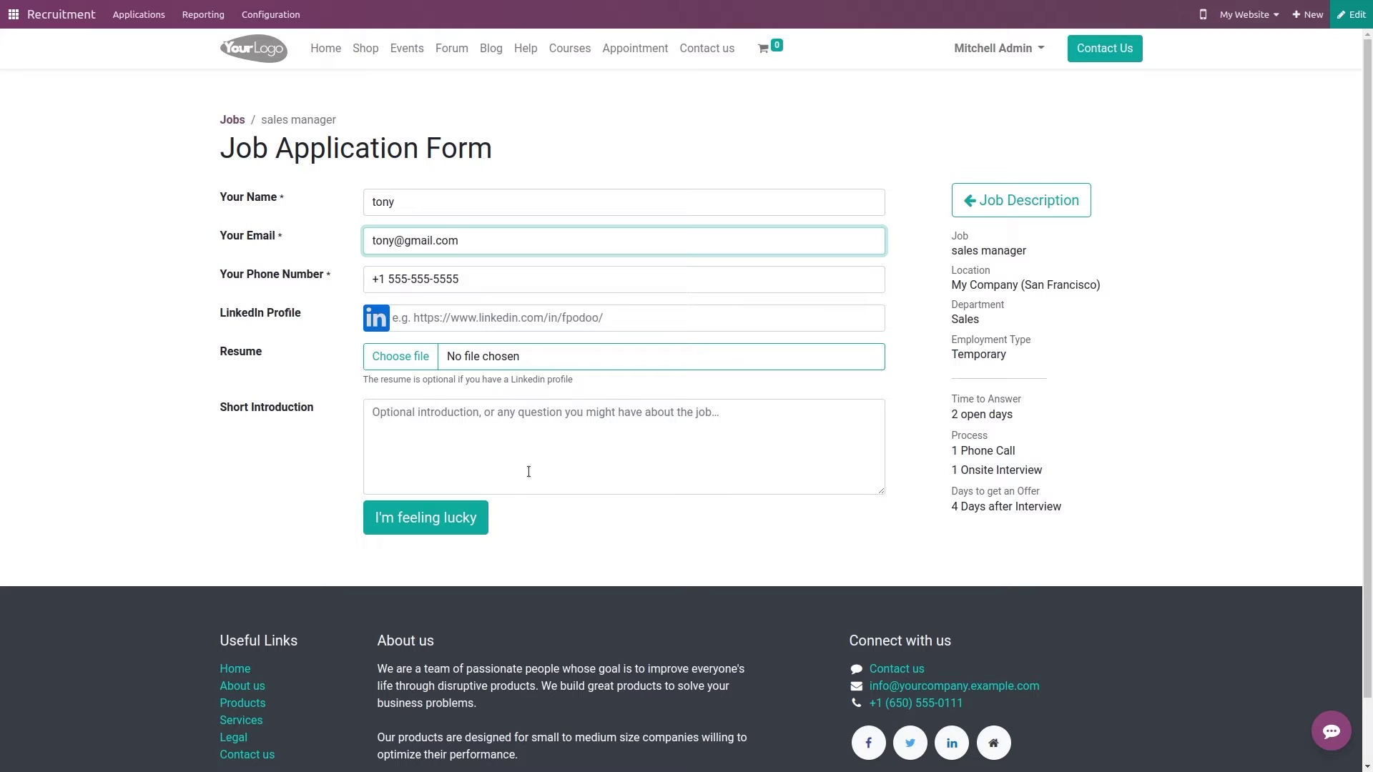
{"action": "left_click", "coordinate": [444, 517]}
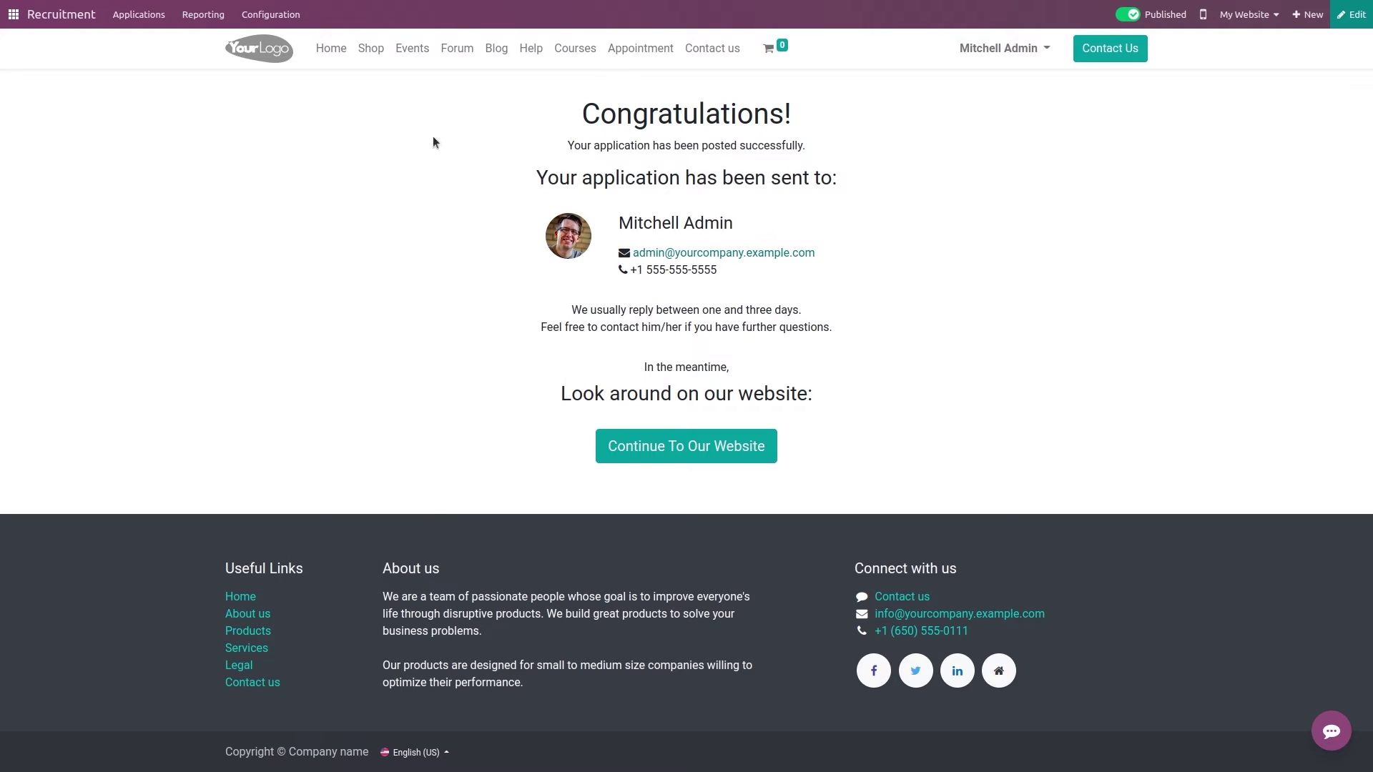
{"action": "left_click_drag", "start_coordinate": [535, 174], "coordinate": [994, 194]}
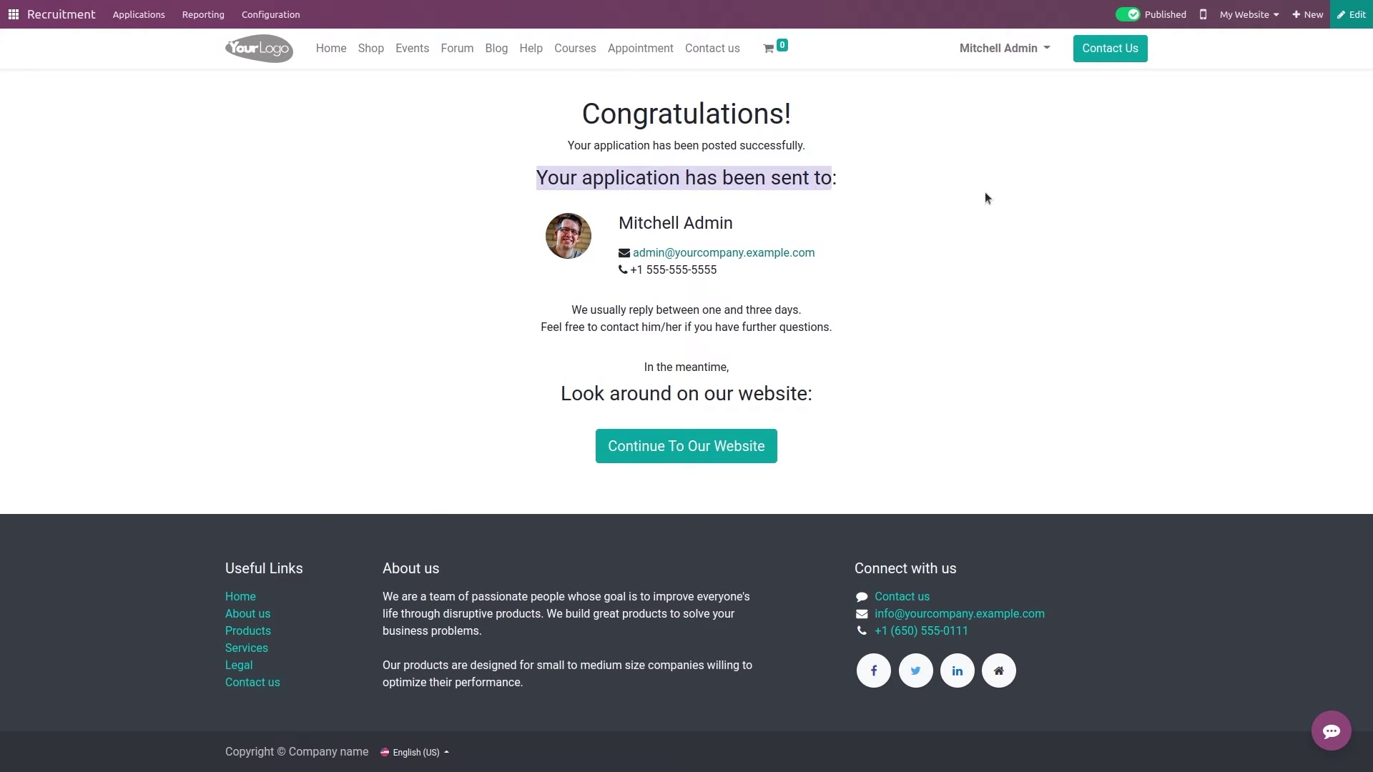
Open the single new sales manager application from the job position card
{"action": "left_click", "coordinate": [920, 232]}
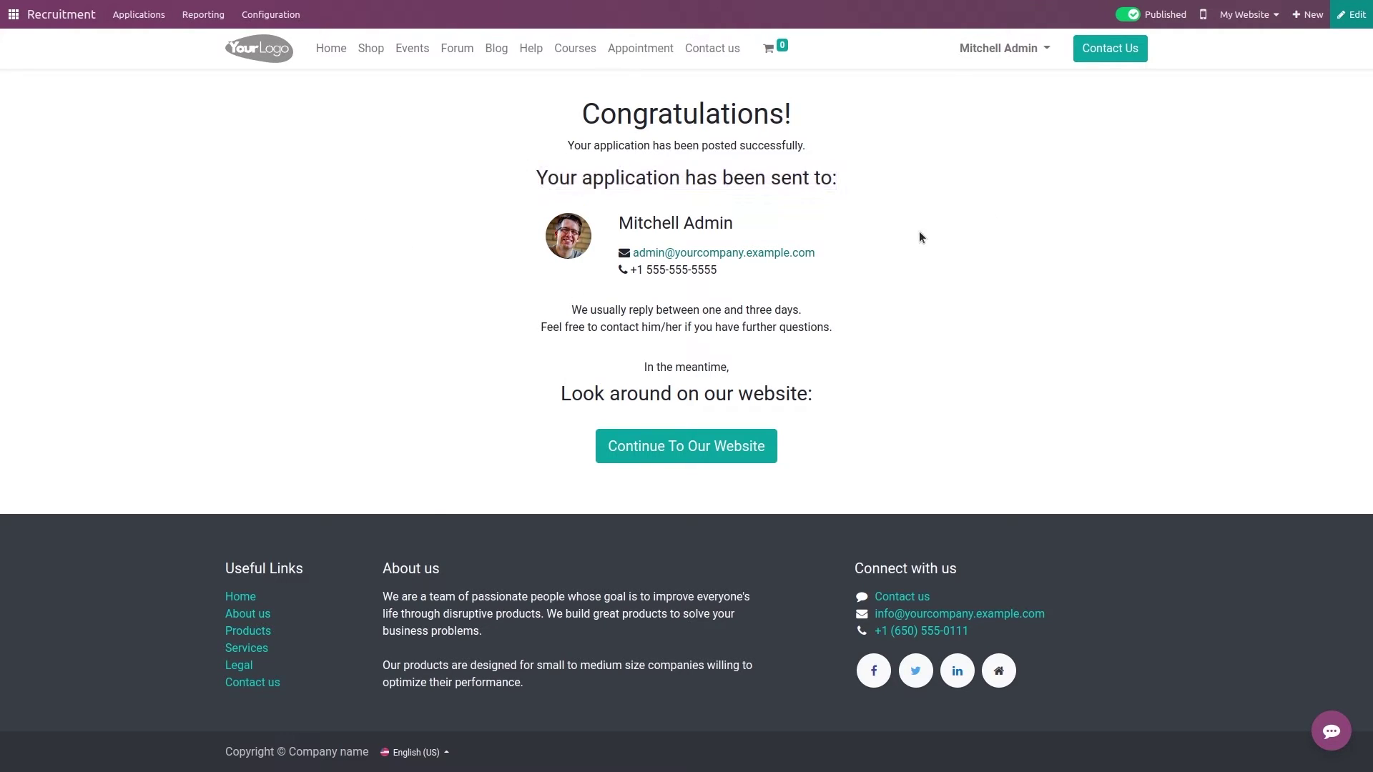
{"action": "left_click", "coordinate": [78, 16]}
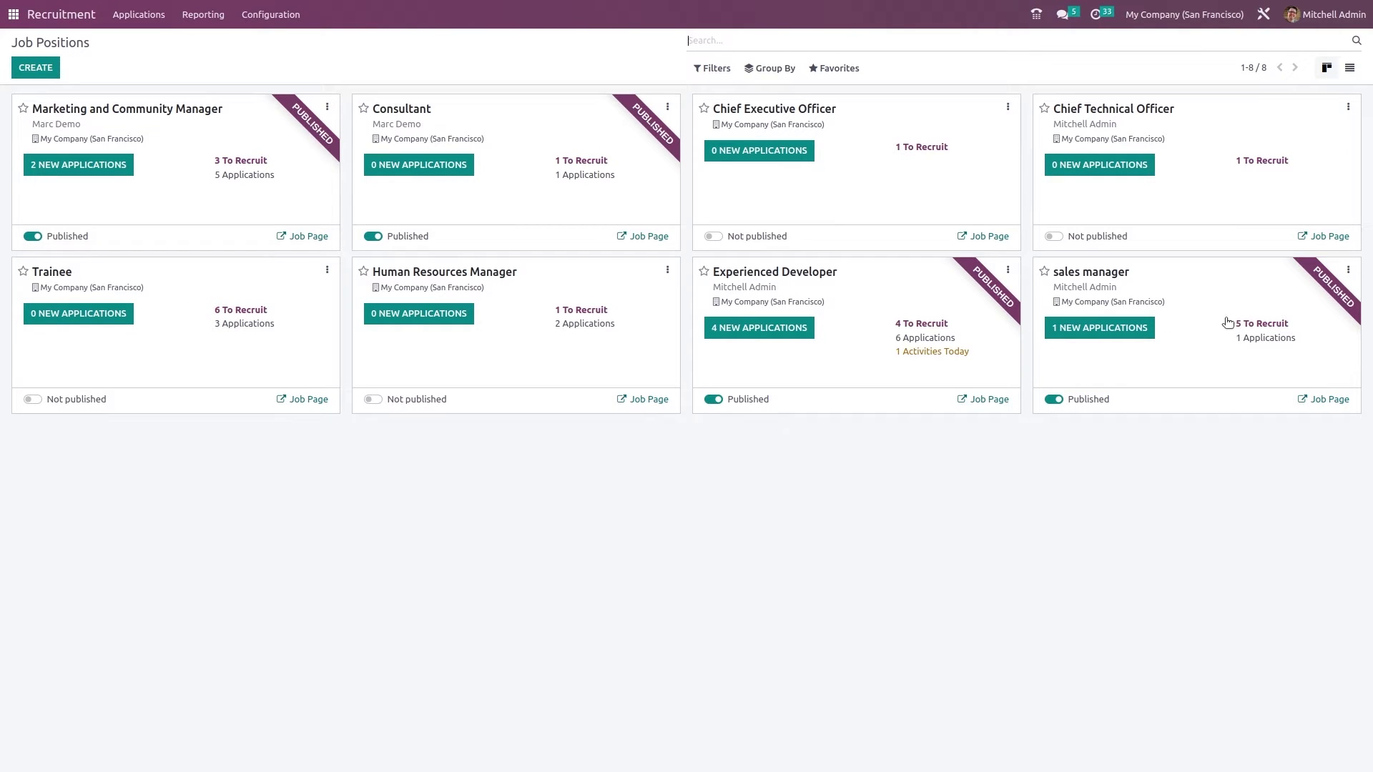
{"action": "left_click", "coordinate": [1097, 327]}
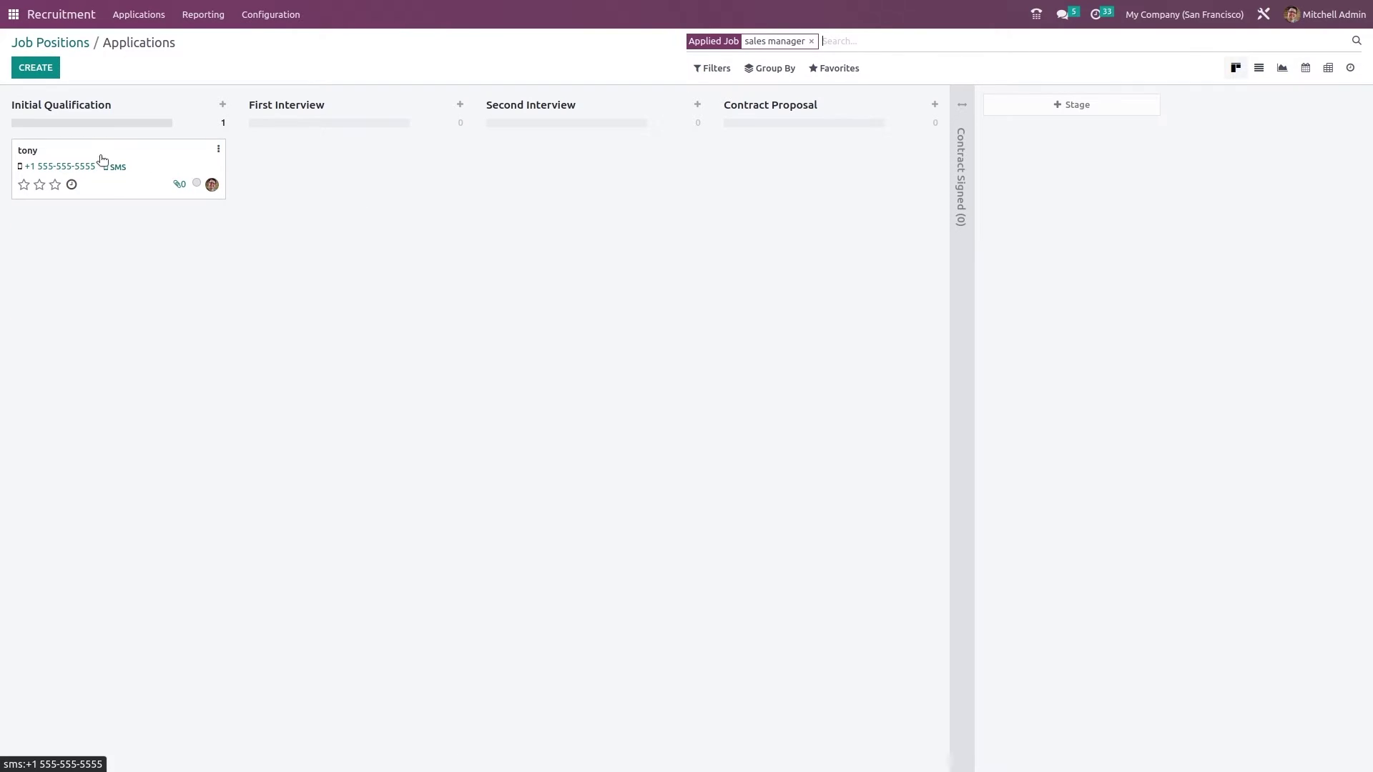
{"action": "left_click", "coordinate": [135, 186]}
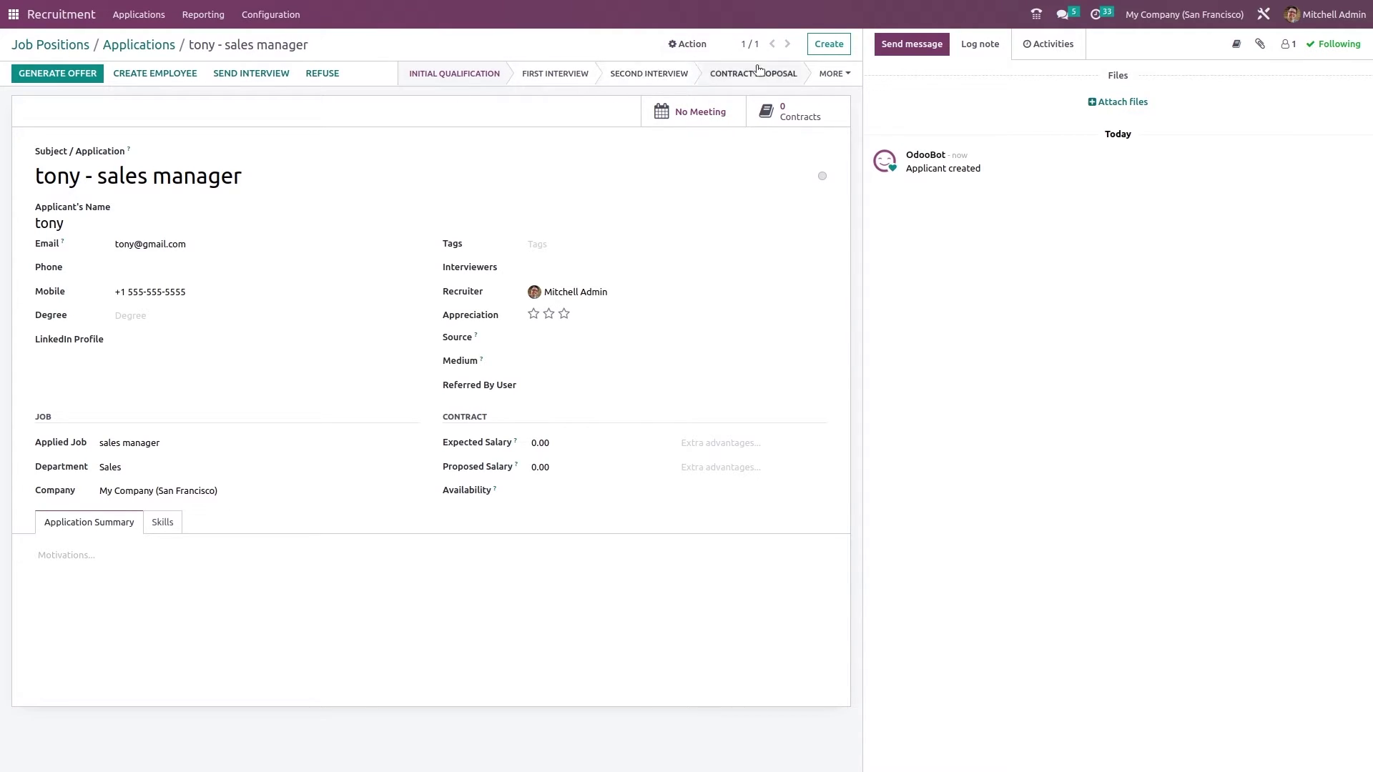
{"action": "left_click", "coordinate": [824, 76]}
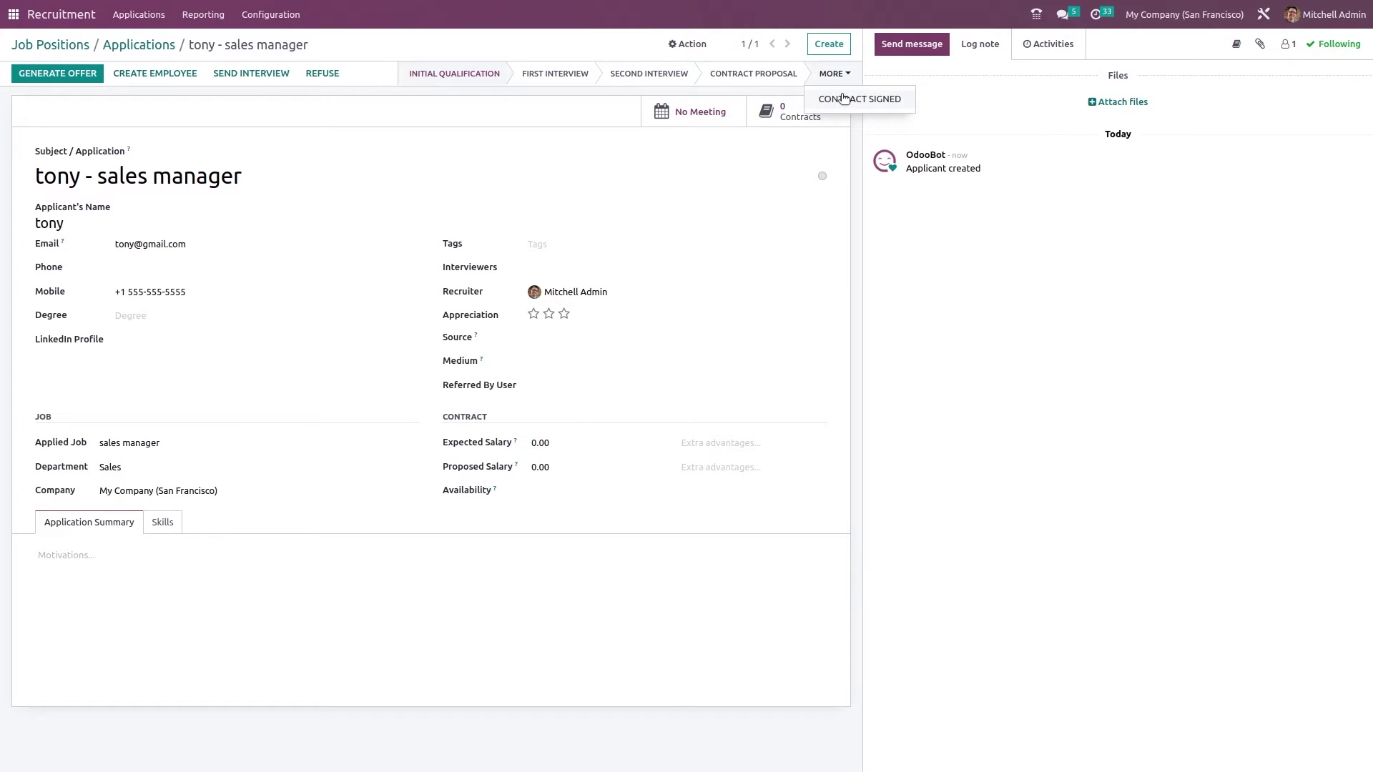
{"action": "left_click", "coordinate": [912, 246]}
Tag the application Sales, assign the recruiter as interviewer, and give it three stars
{"action": "left_click", "coordinate": [744, 246]}
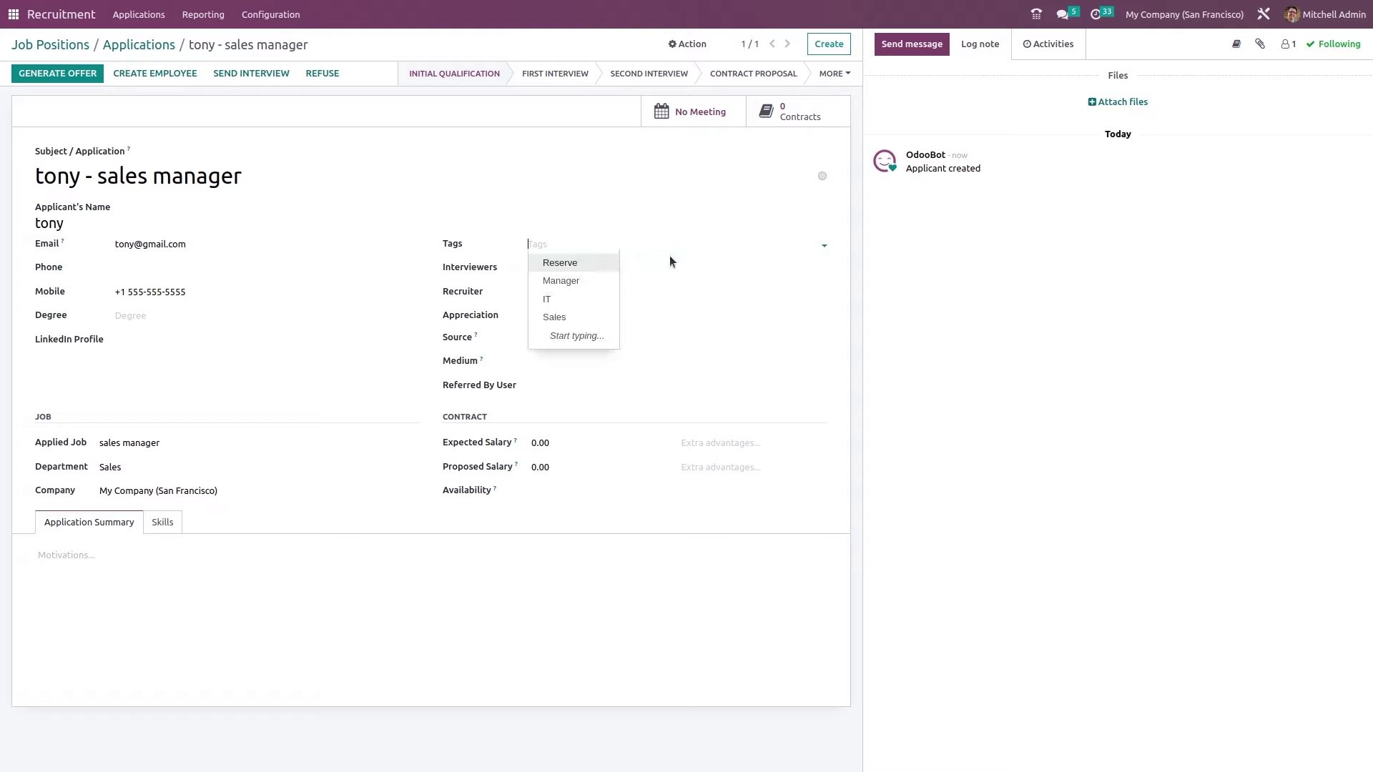
{"action": "left_click", "coordinate": [554, 317]}
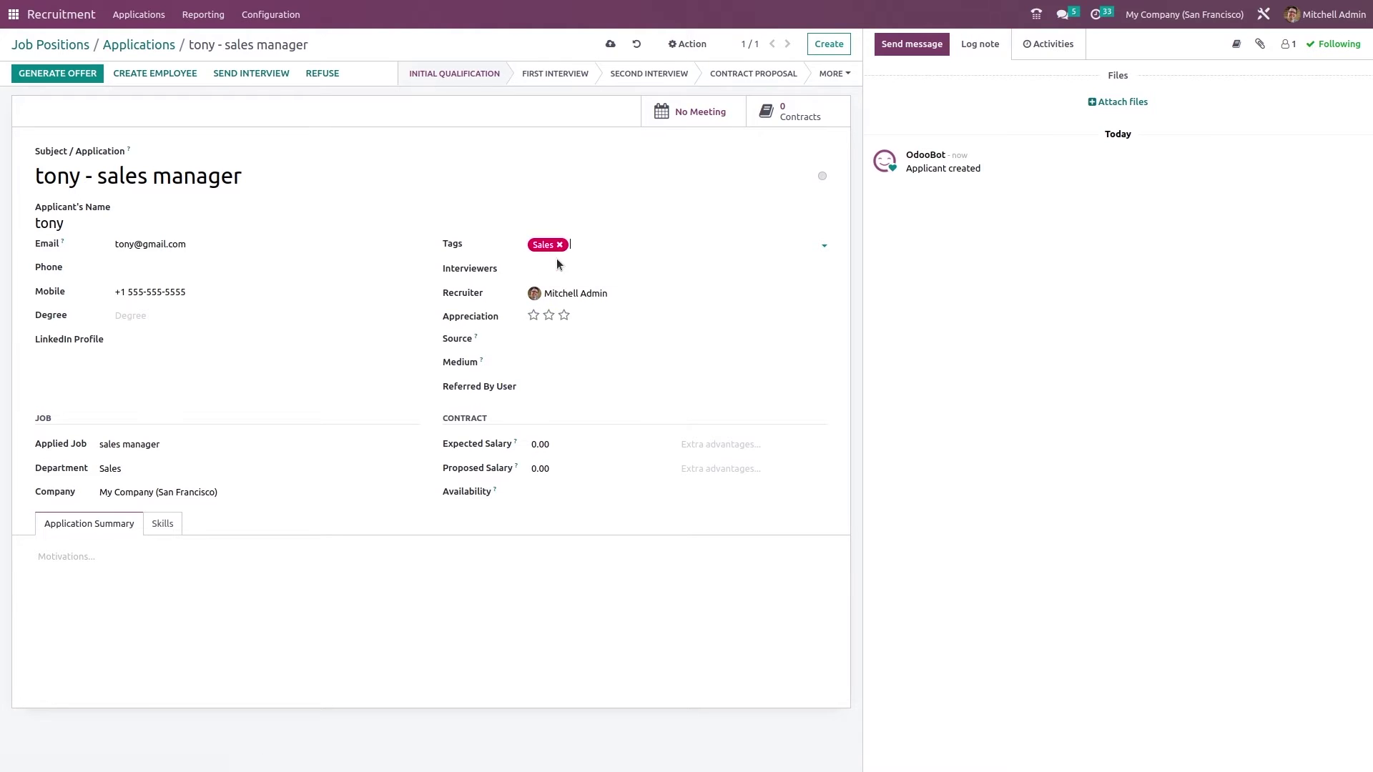
{"action": "left_click", "coordinate": [558, 268]}
{"action": "left_click", "coordinate": [567, 303]}
{"action": "left_click", "coordinate": [535, 317]}
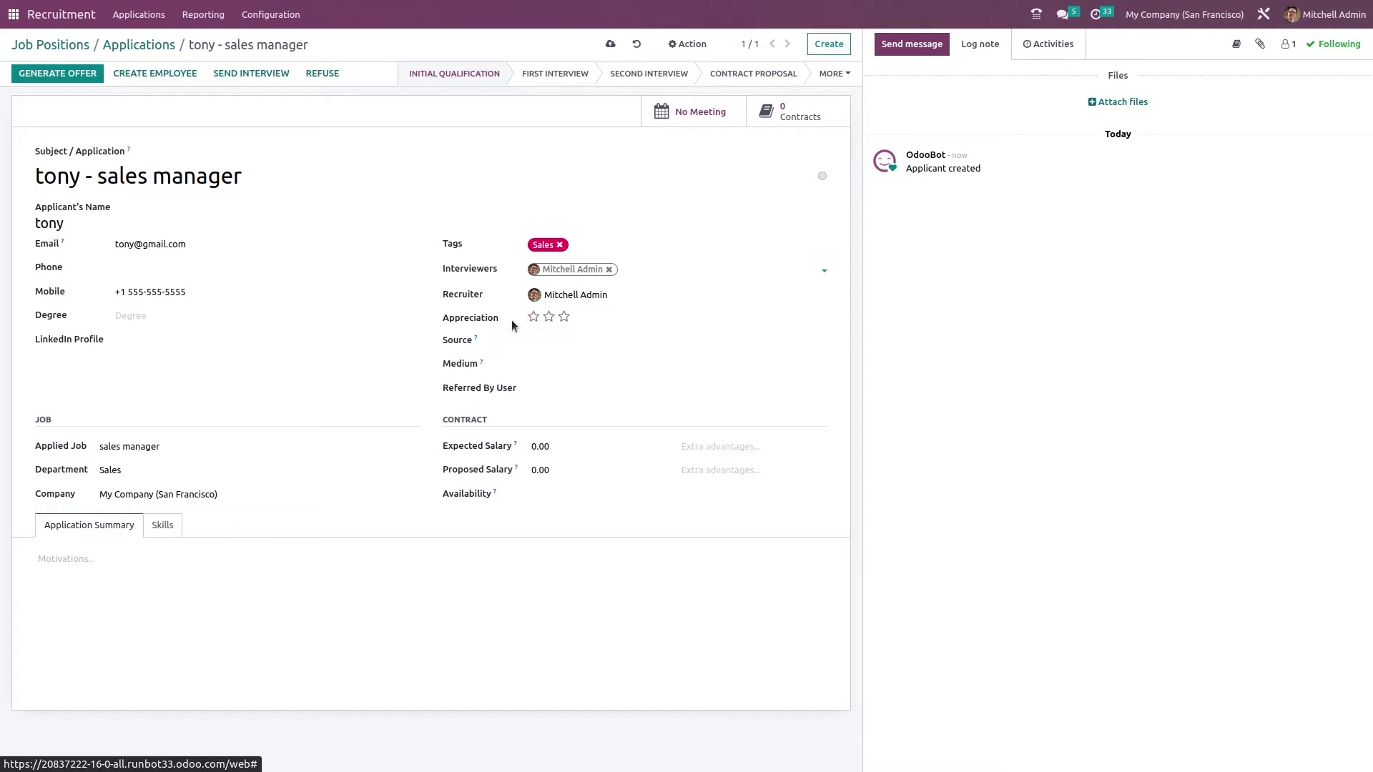
{"action": "left_click", "coordinate": [549, 318]}
{"action": "left_click", "coordinate": [562, 319]}
{"action": "left_click", "coordinate": [568, 343]}
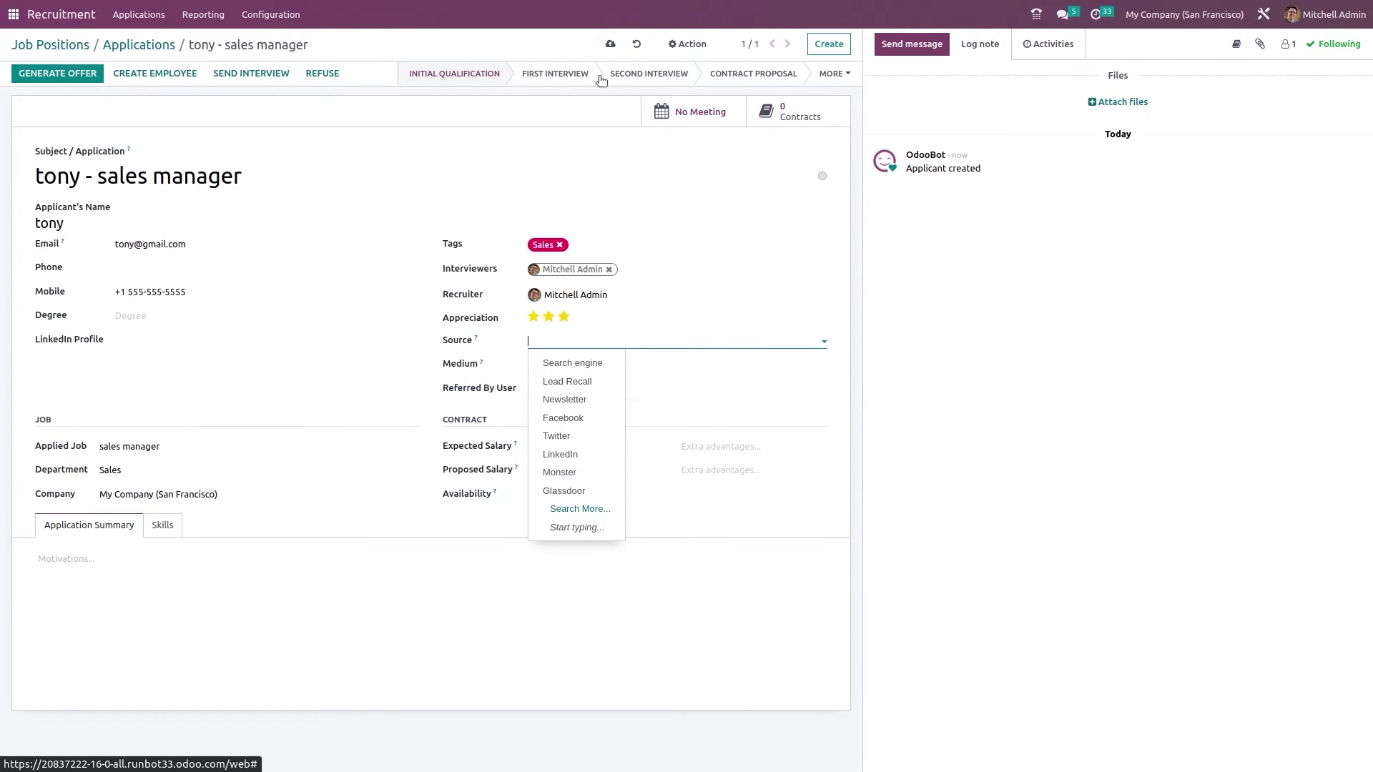
{"action": "left_click", "coordinate": [386, 372]}
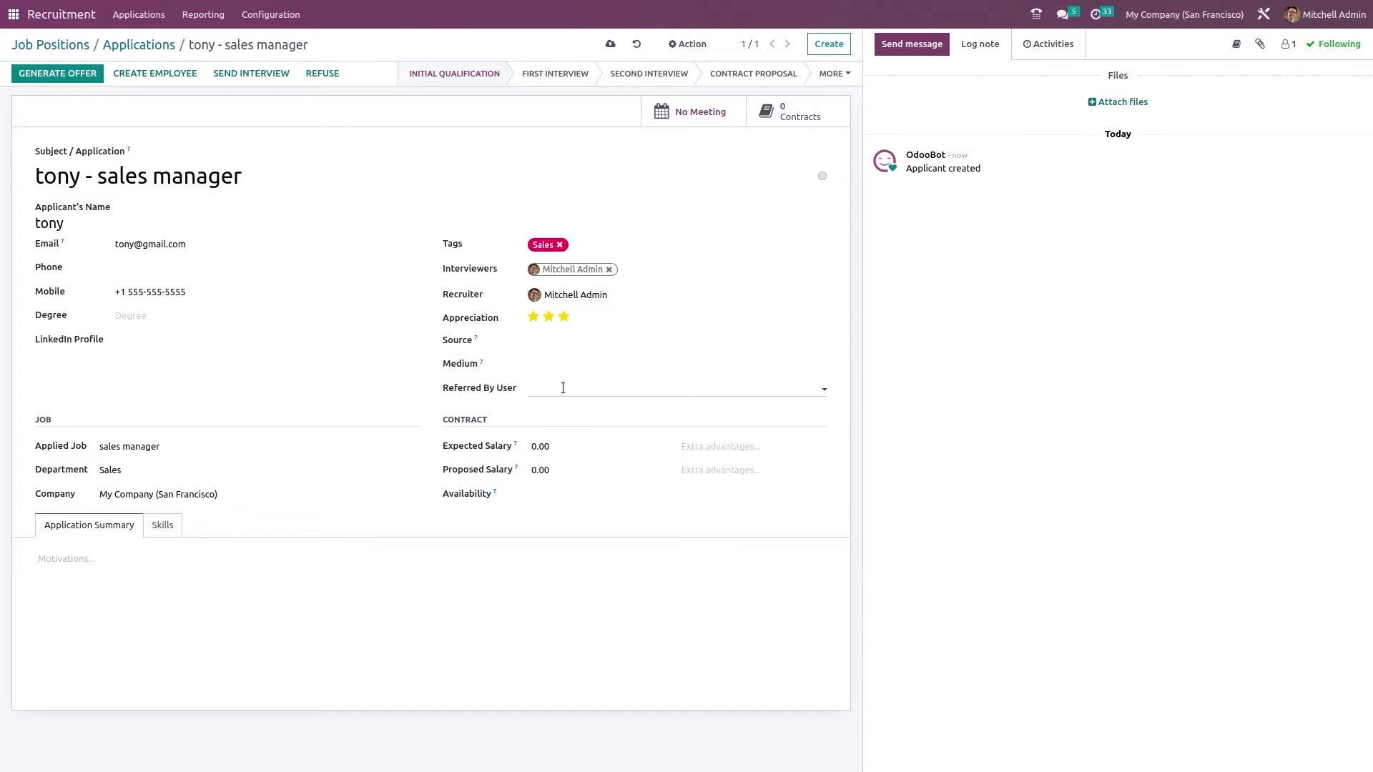
Enter expected salary 10,000 and proposed salary 150,000, leaving availability empty
{"action": "left_click", "coordinate": [553, 446]}
{"action": "type", "text": "10000"}
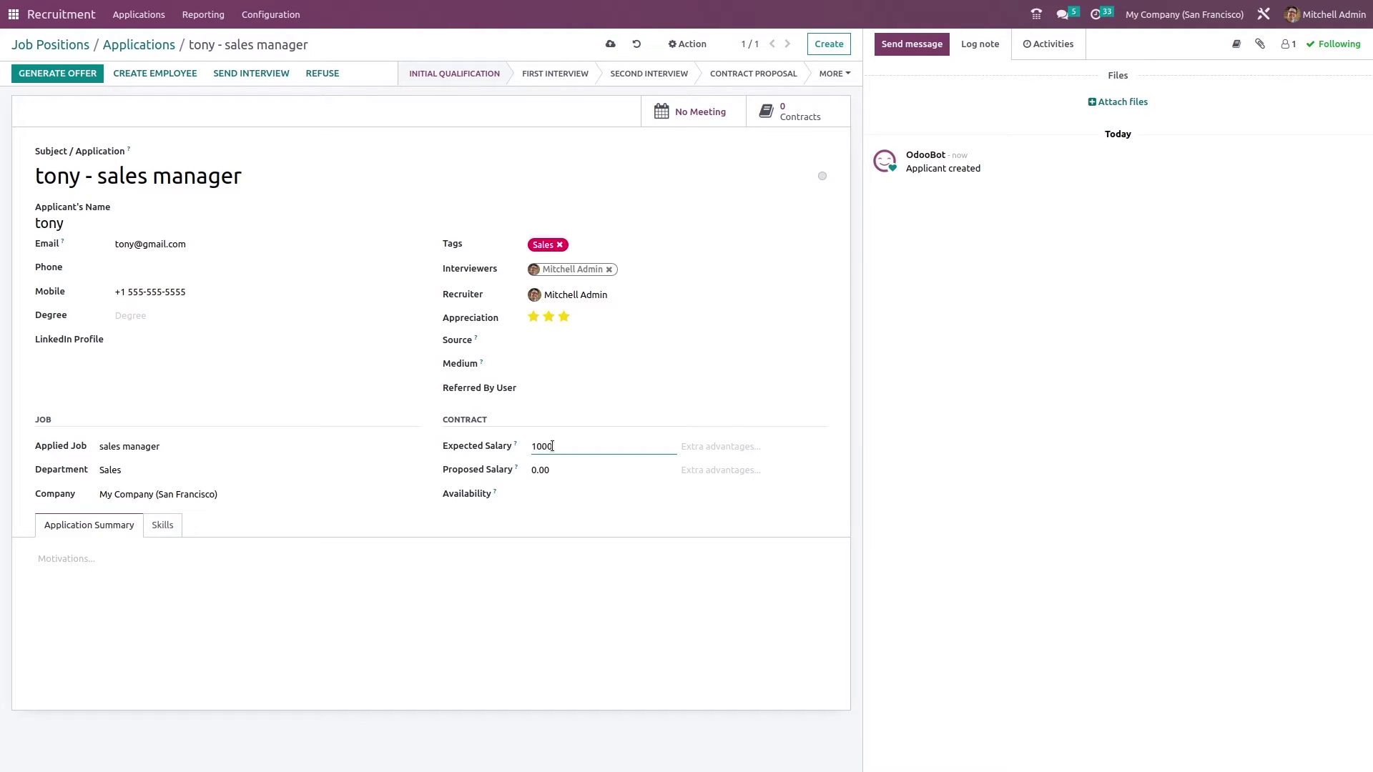
{"action": "left_click", "coordinate": [552, 470]}
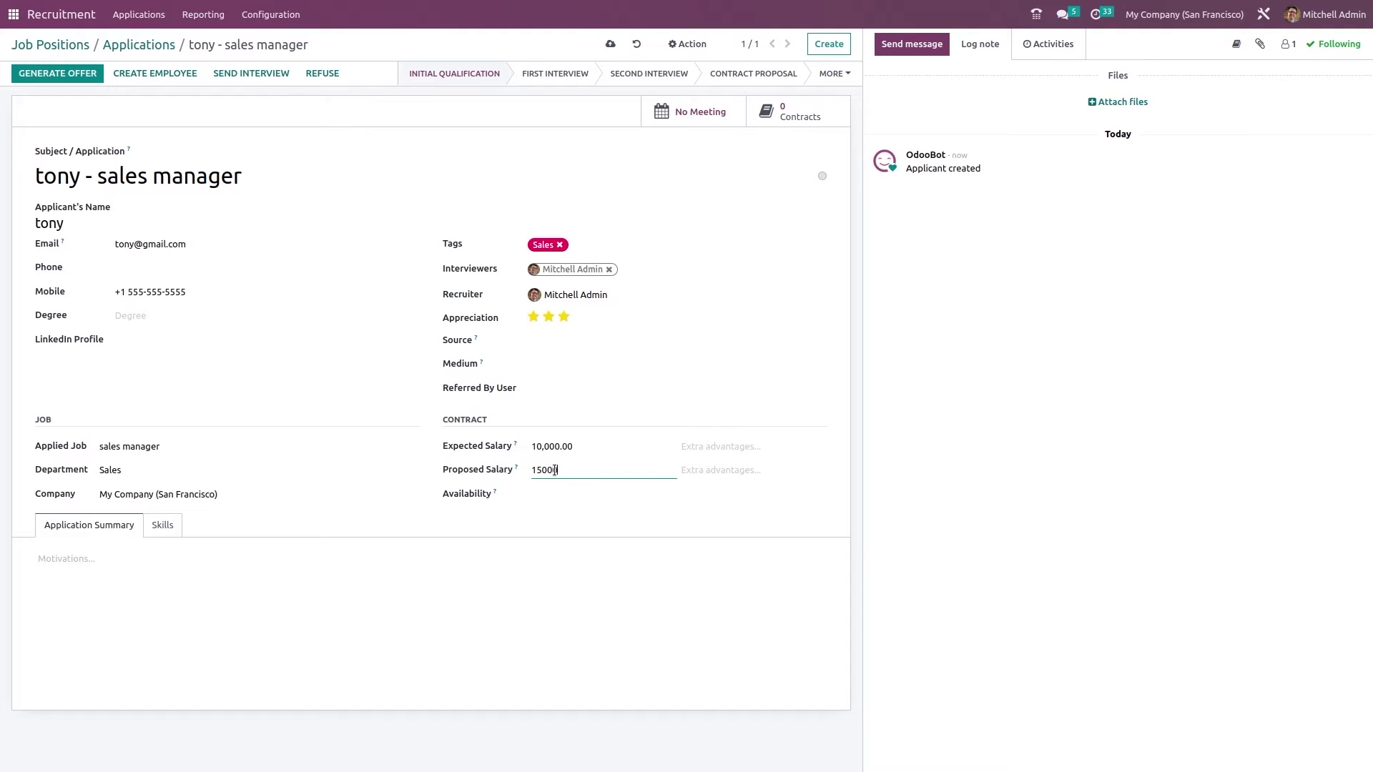
{"action": "left_click", "coordinate": [559, 521]}
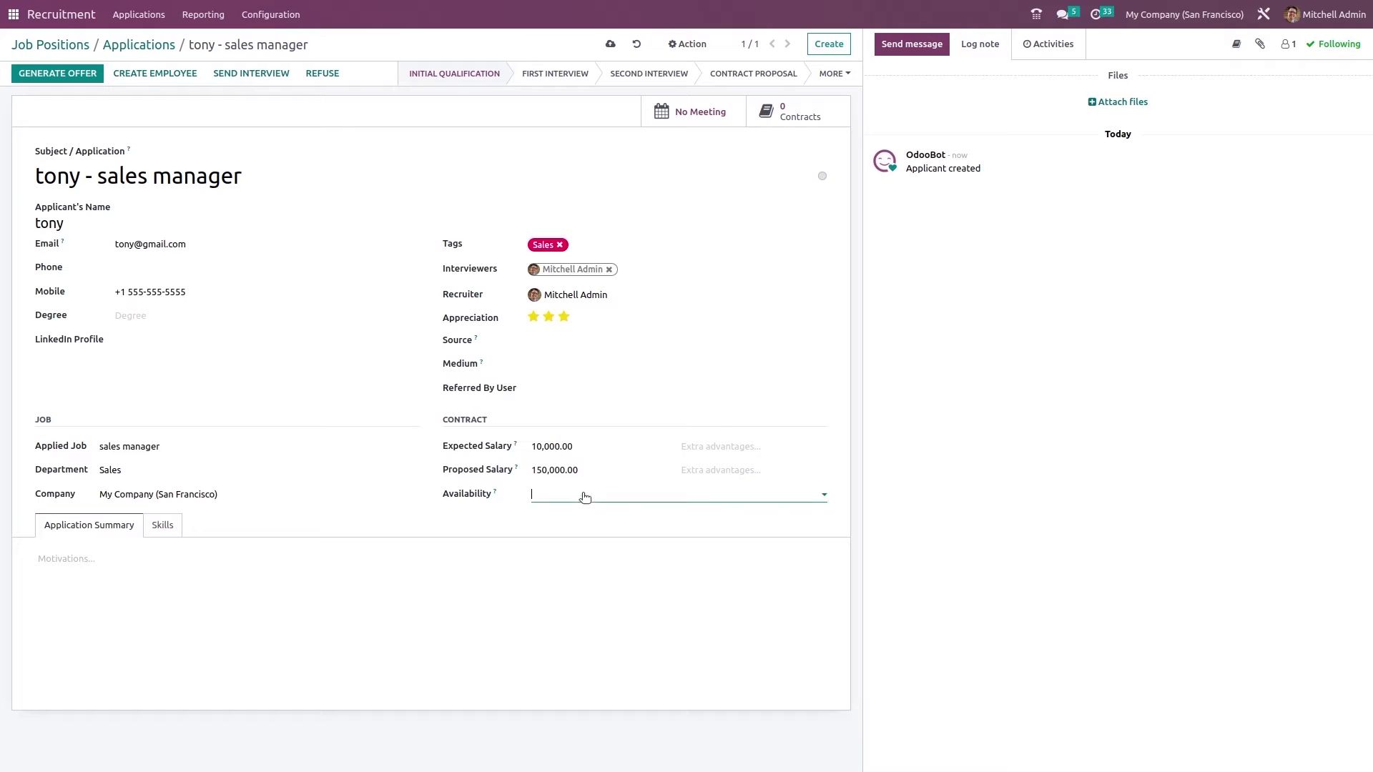
{"action": "left_click", "coordinate": [585, 495]}
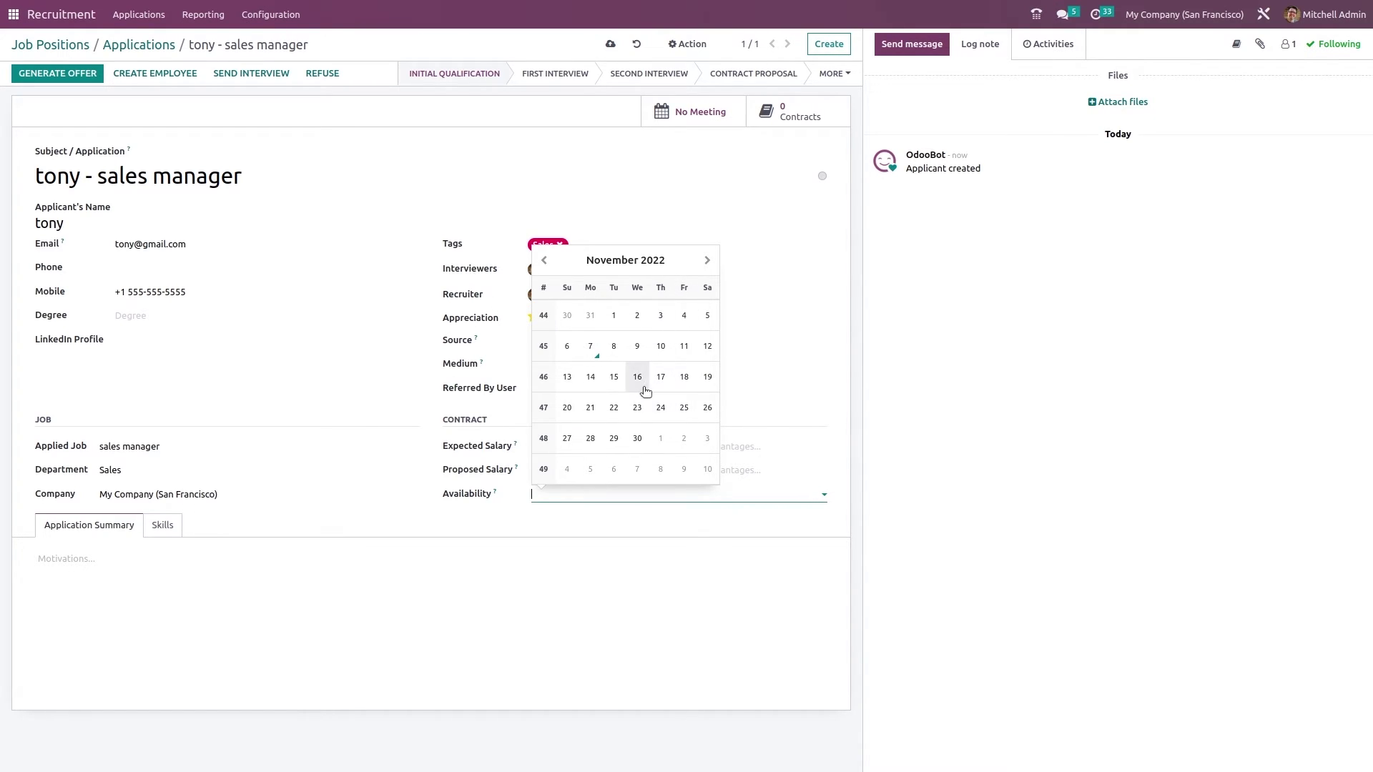
{"action": "left_click", "coordinate": [333, 361]}
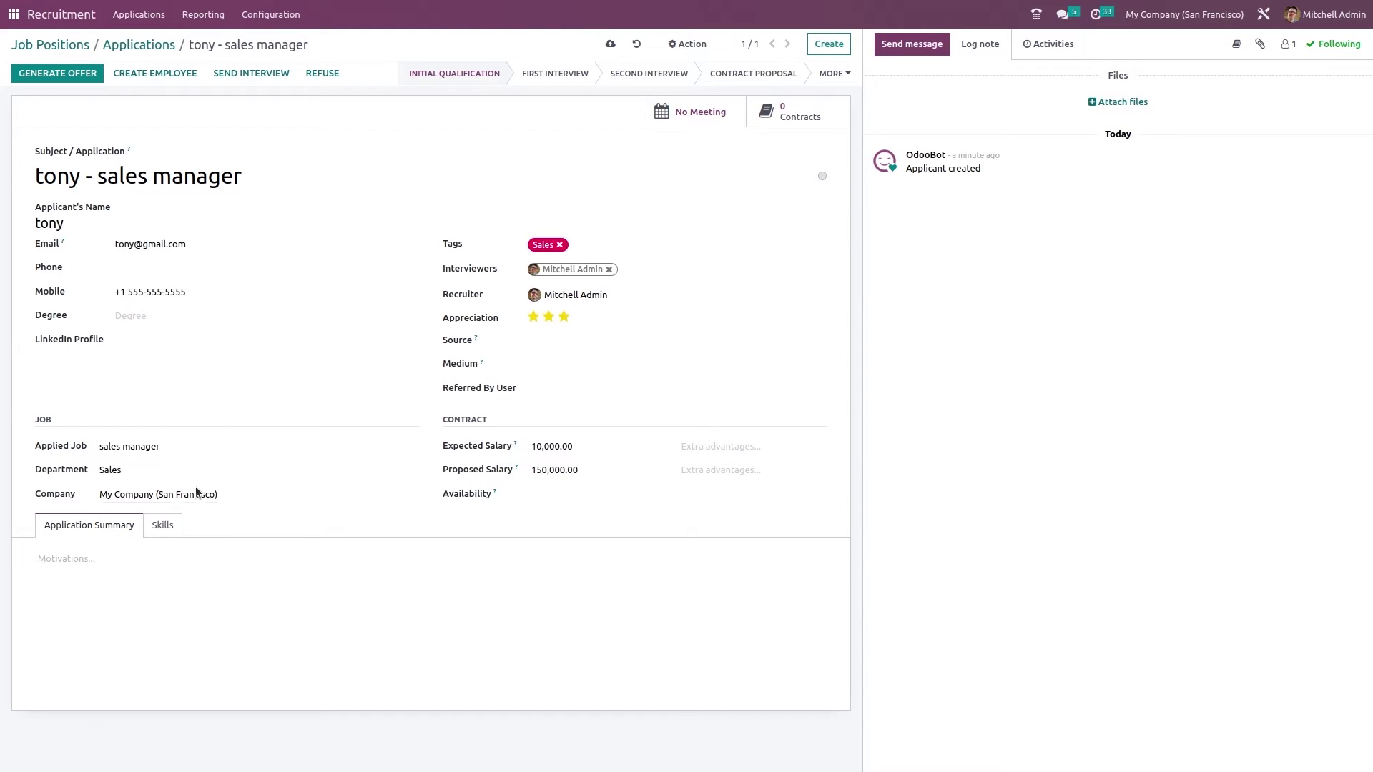
{"action": "left_click", "coordinate": [163, 526]}
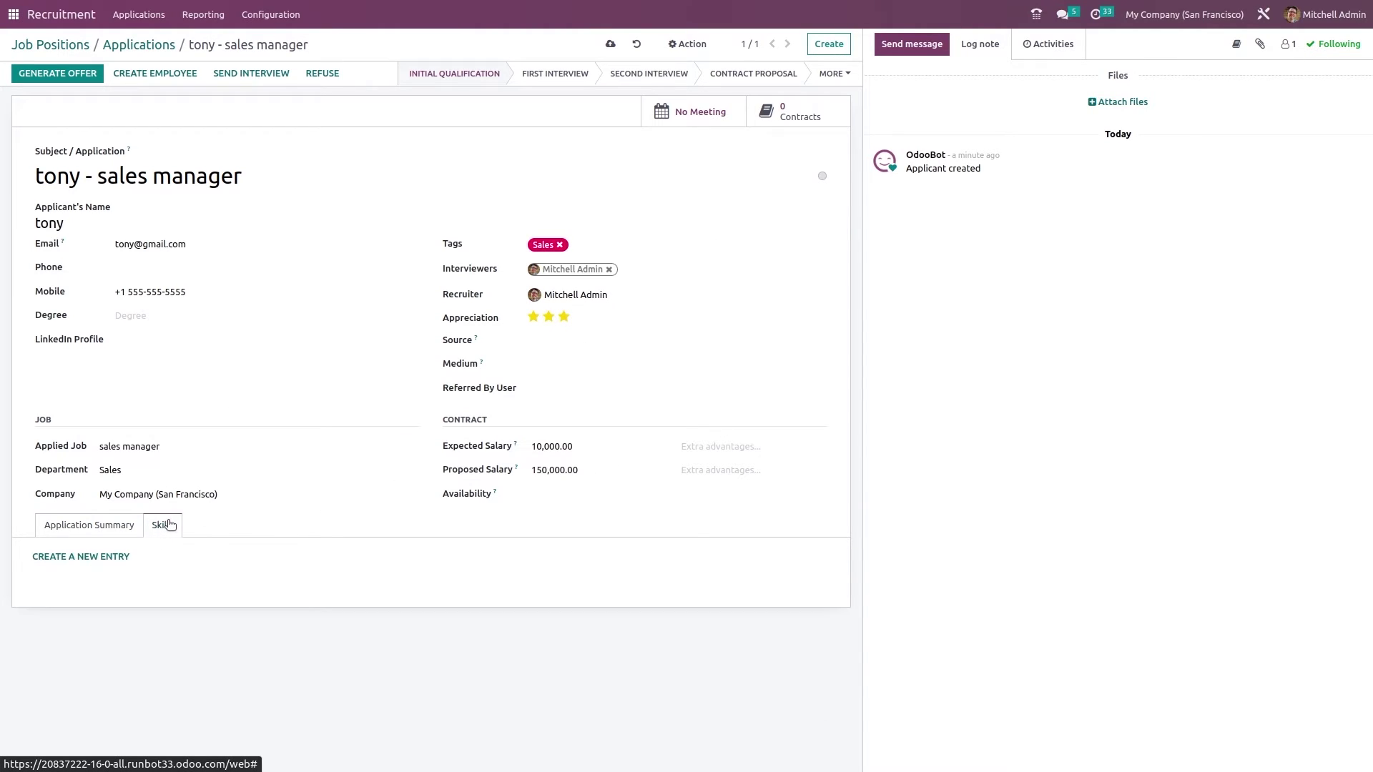
Add English as a Languages skill at level C1 (85%) and save it
{"action": "left_click", "coordinate": [93, 565]}
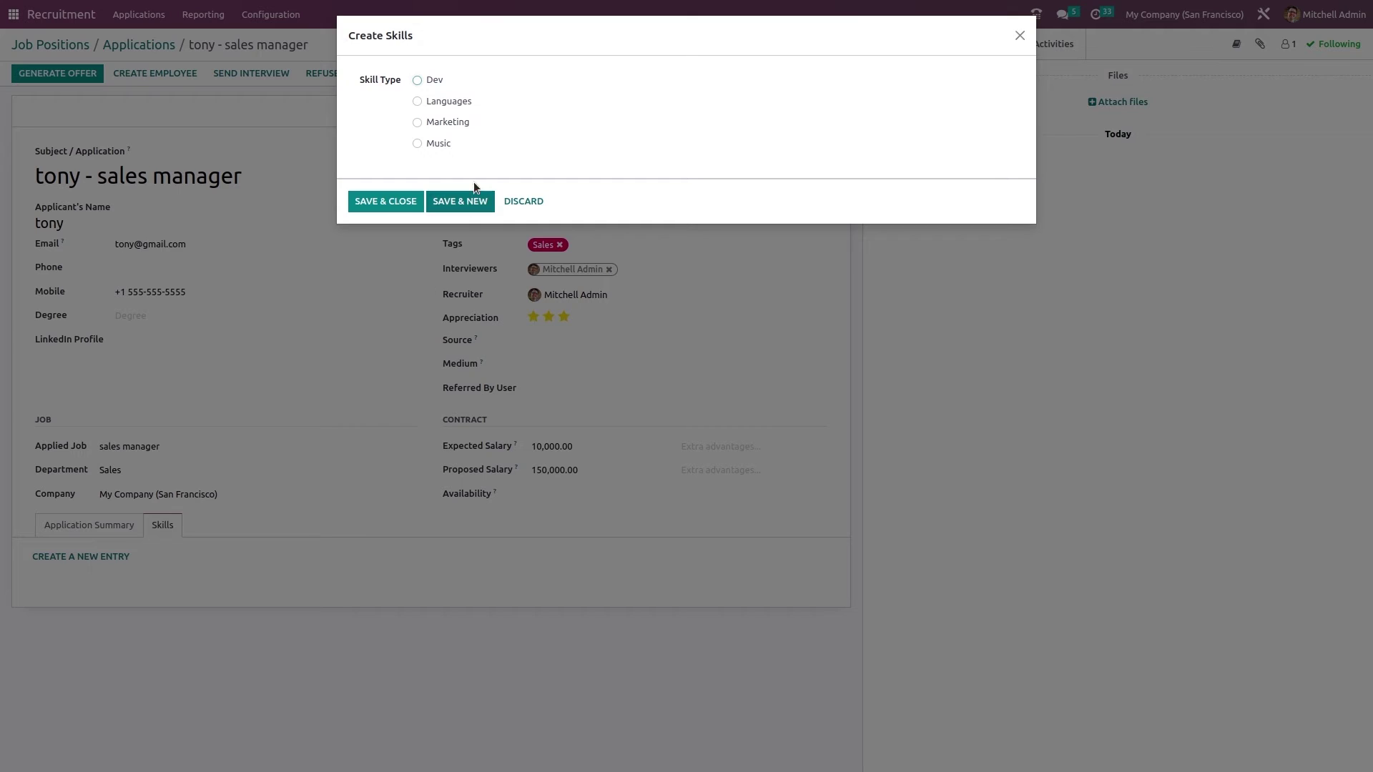
{"action": "left_click", "coordinate": [418, 101]}
{"action": "left_click", "coordinate": [761, 78]}
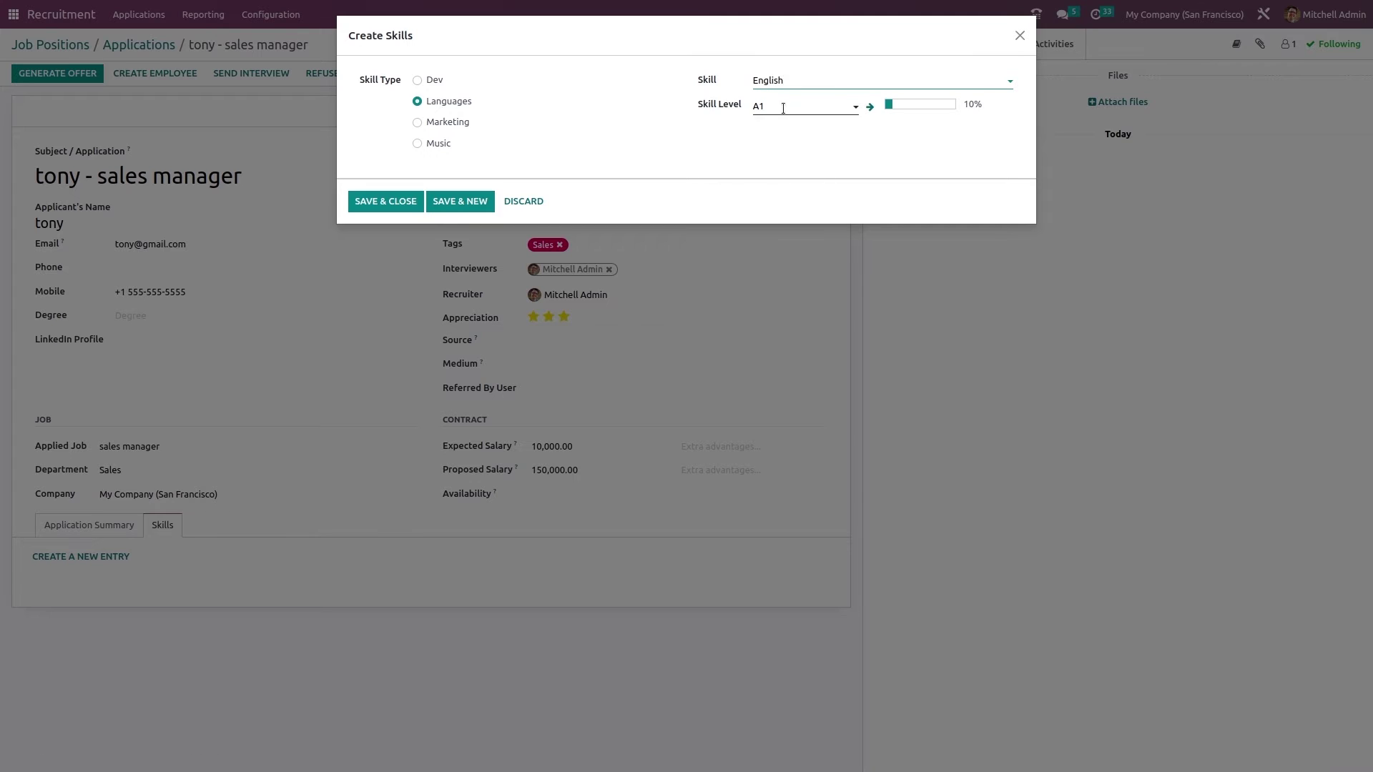
{"action": "left_click", "coordinate": [785, 107]}
{"action": "left_click", "coordinate": [771, 148]}
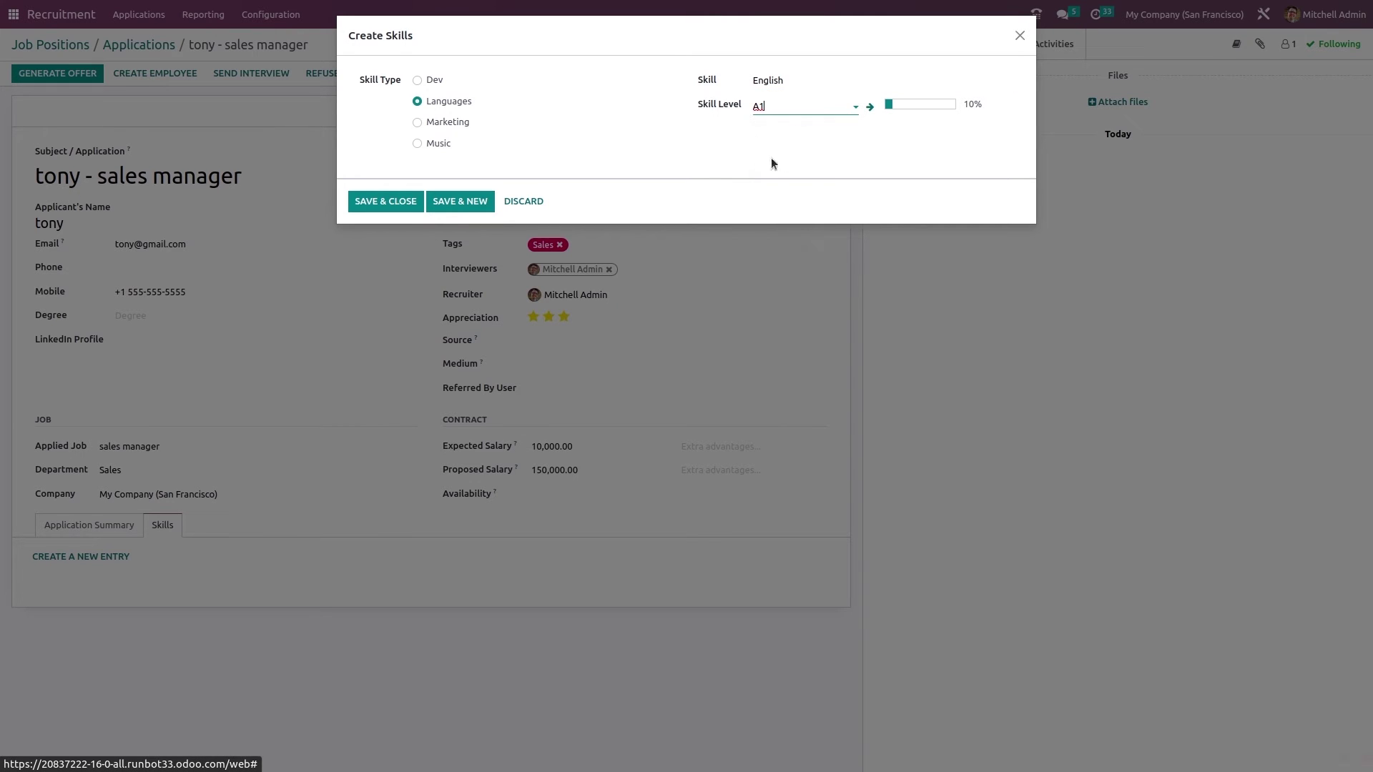
{"action": "left_click", "coordinate": [385, 202]}
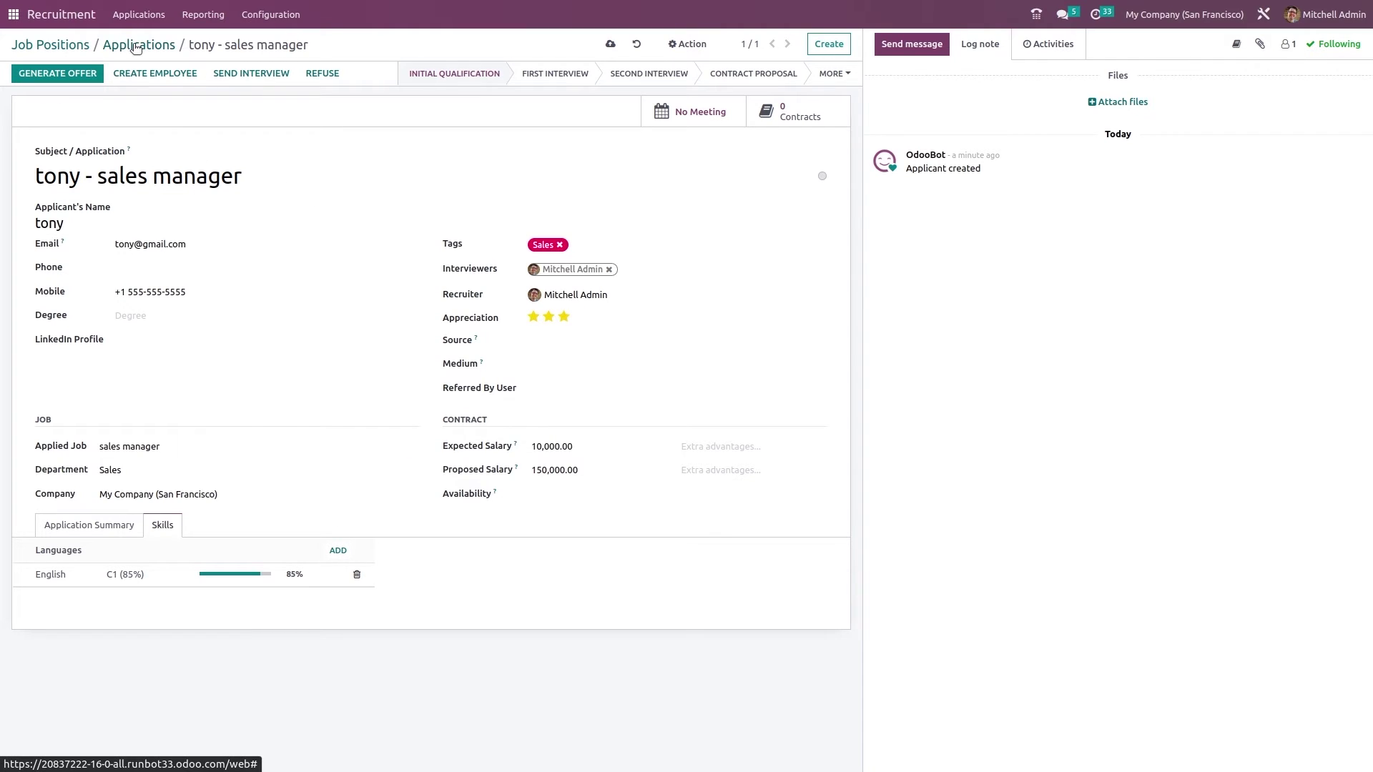
Save tony's application and move his card forward into the interview stages of the pipeline
{"action": "left_click", "coordinate": [610, 43]}
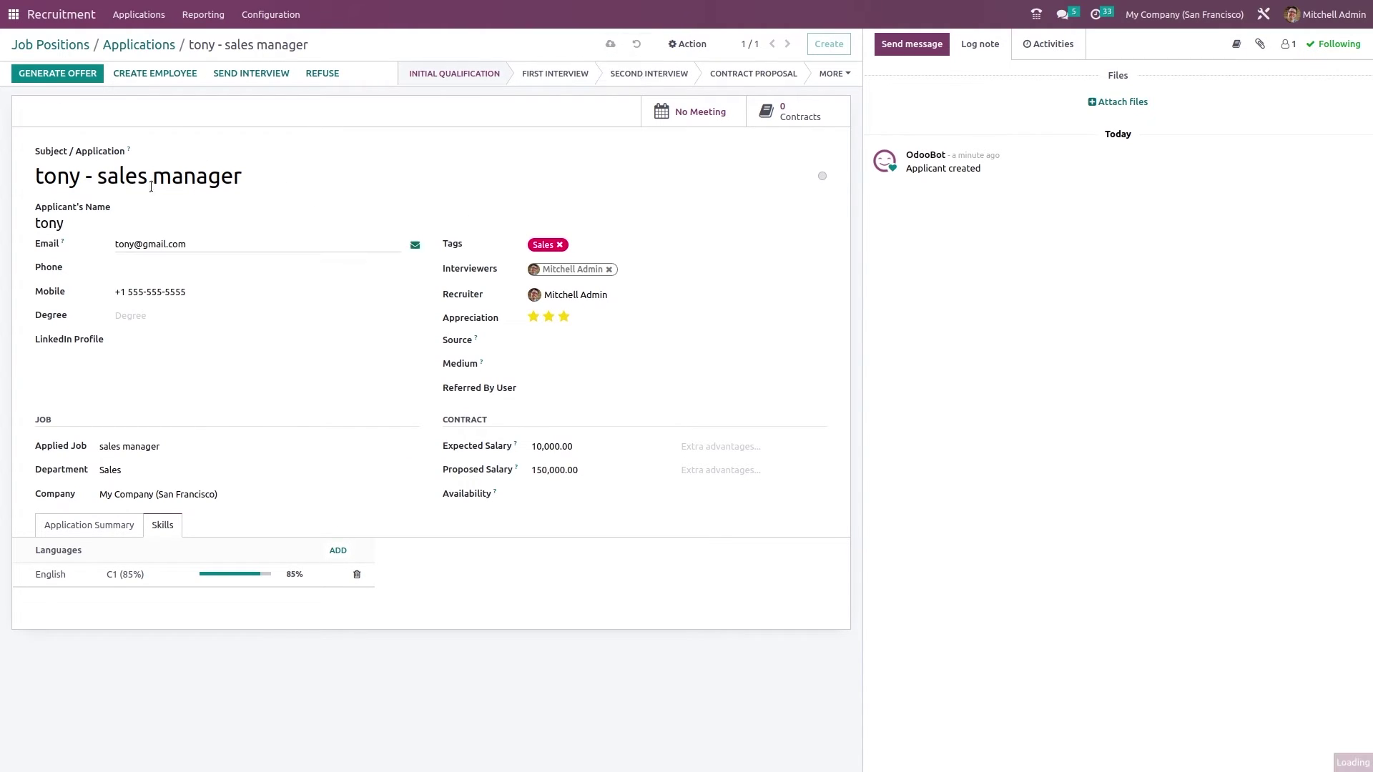
{"action": "left_click", "coordinate": [142, 46]}
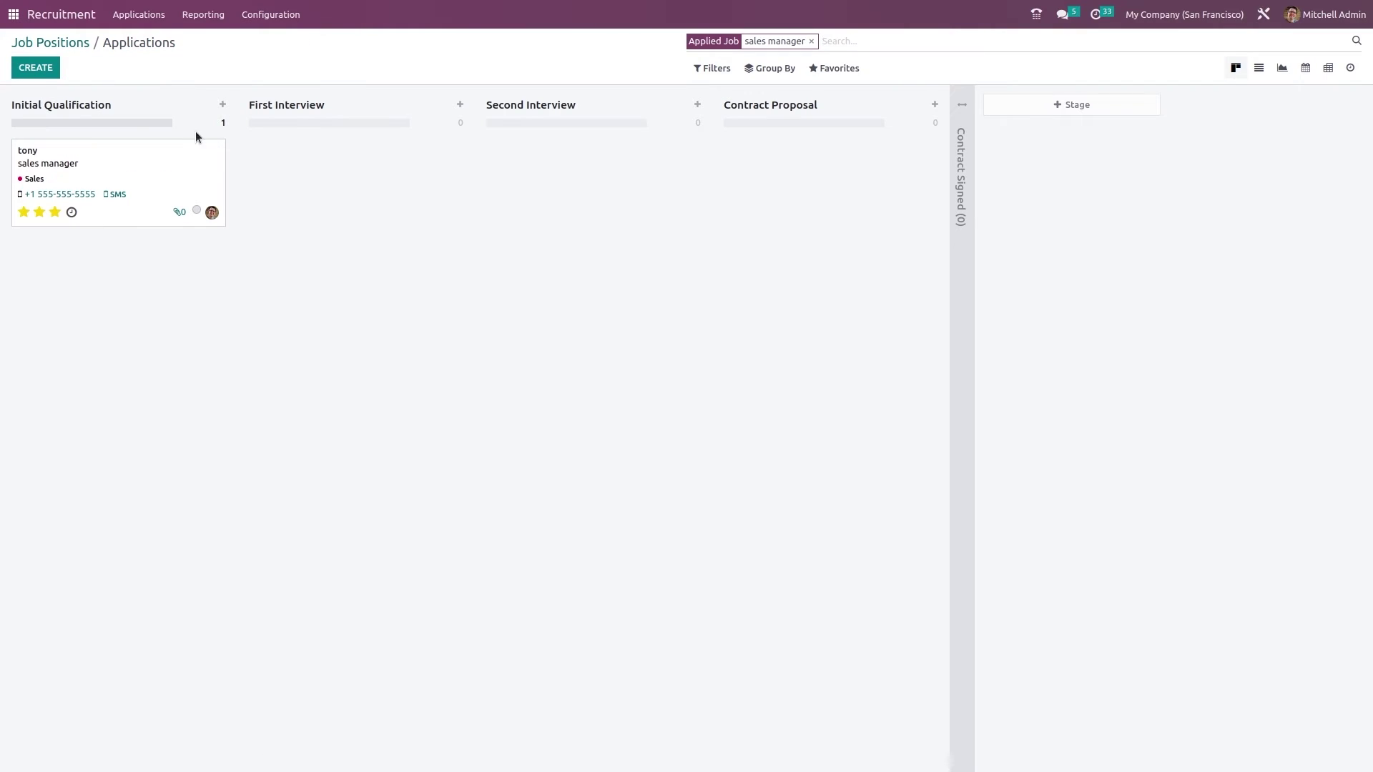
{"action": "left_click_drag", "start_coordinate": [184, 196], "coordinate": [591, 192]}
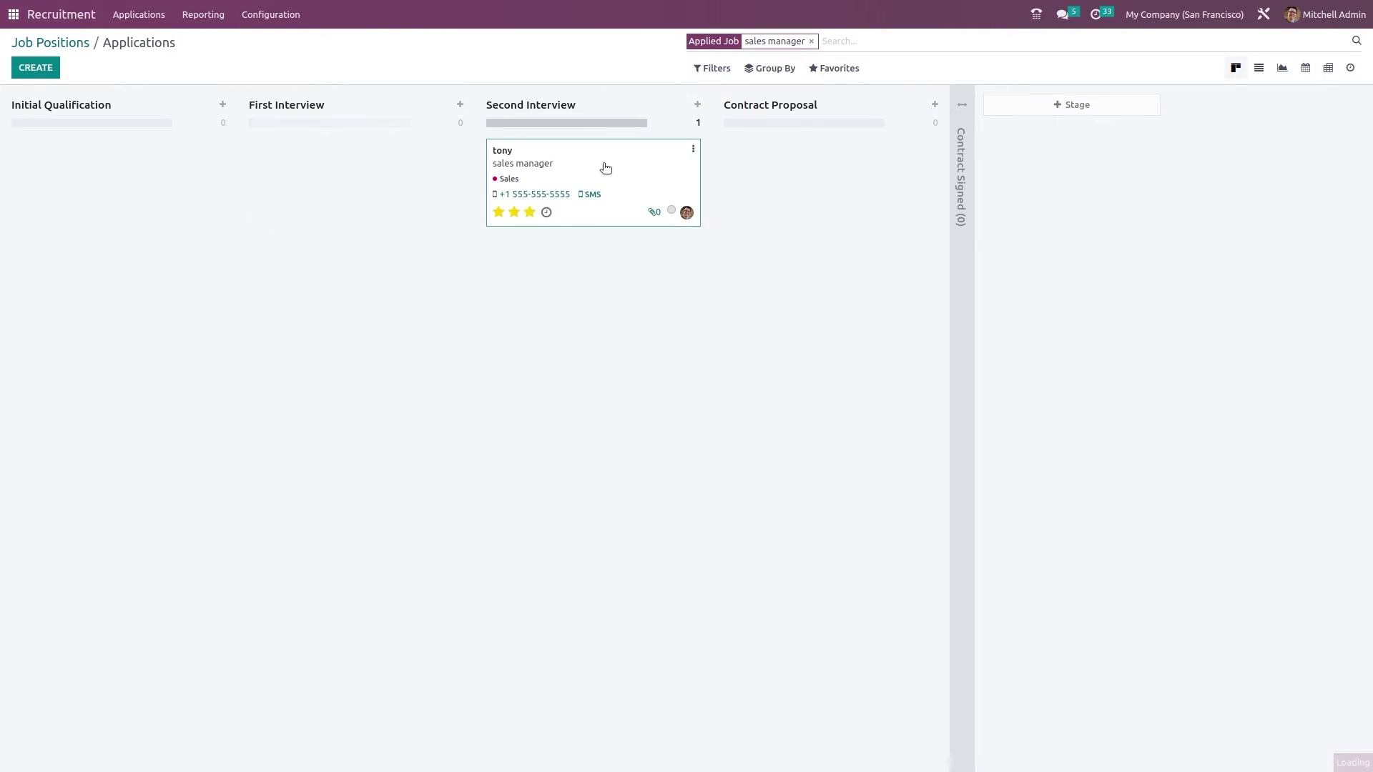
Generate a job offer for tony and send the offer email with the salary package link
{"action": "left_click", "coordinate": [489, 224]}
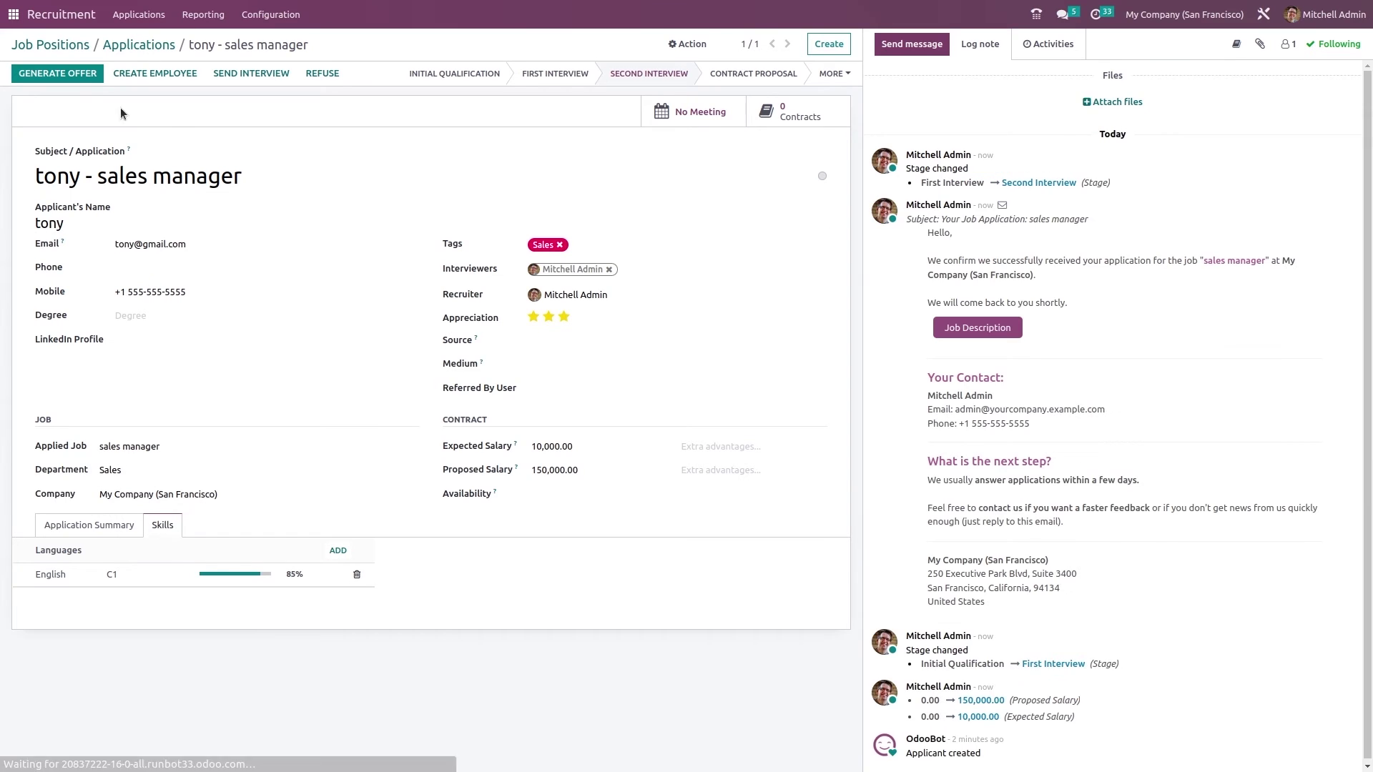
{"action": "left_click", "coordinate": [75, 75]}
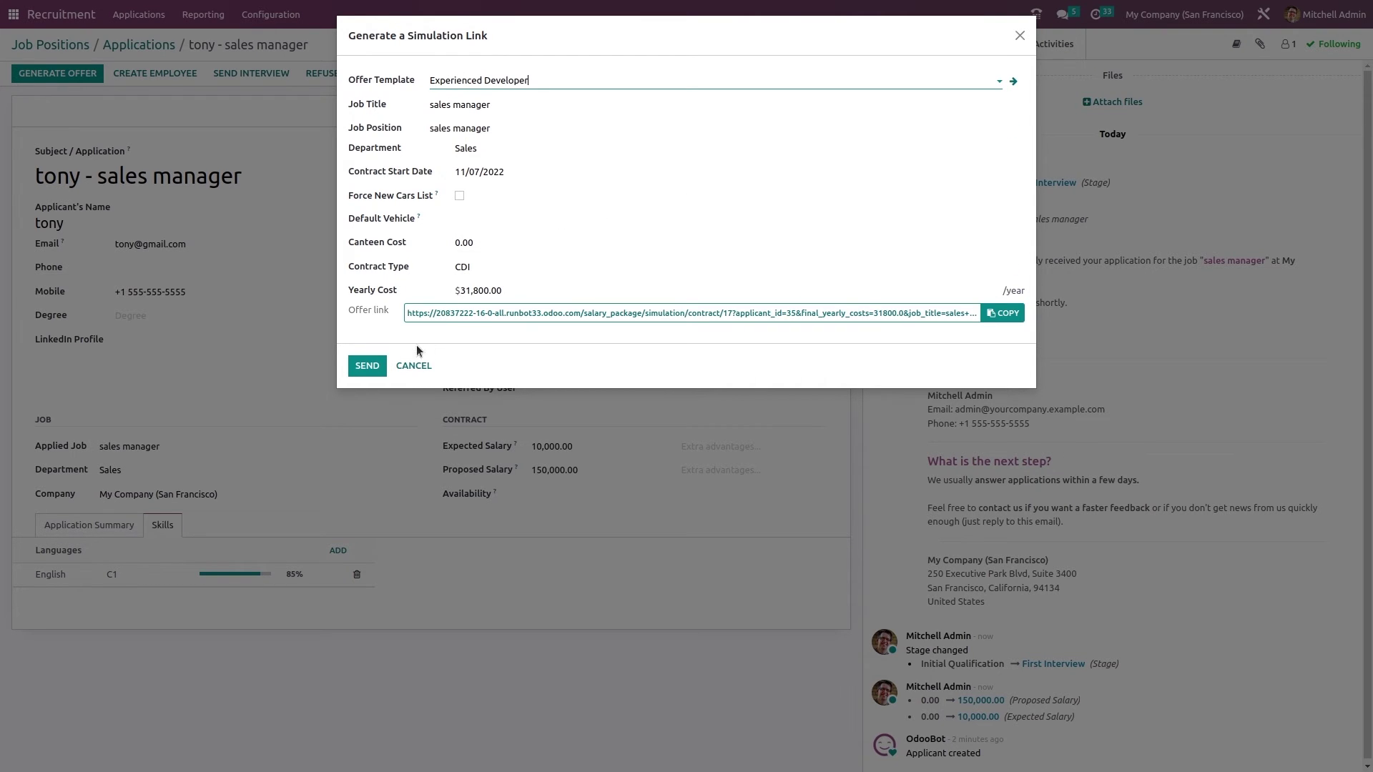
{"action": "left_click", "coordinate": [369, 367]}
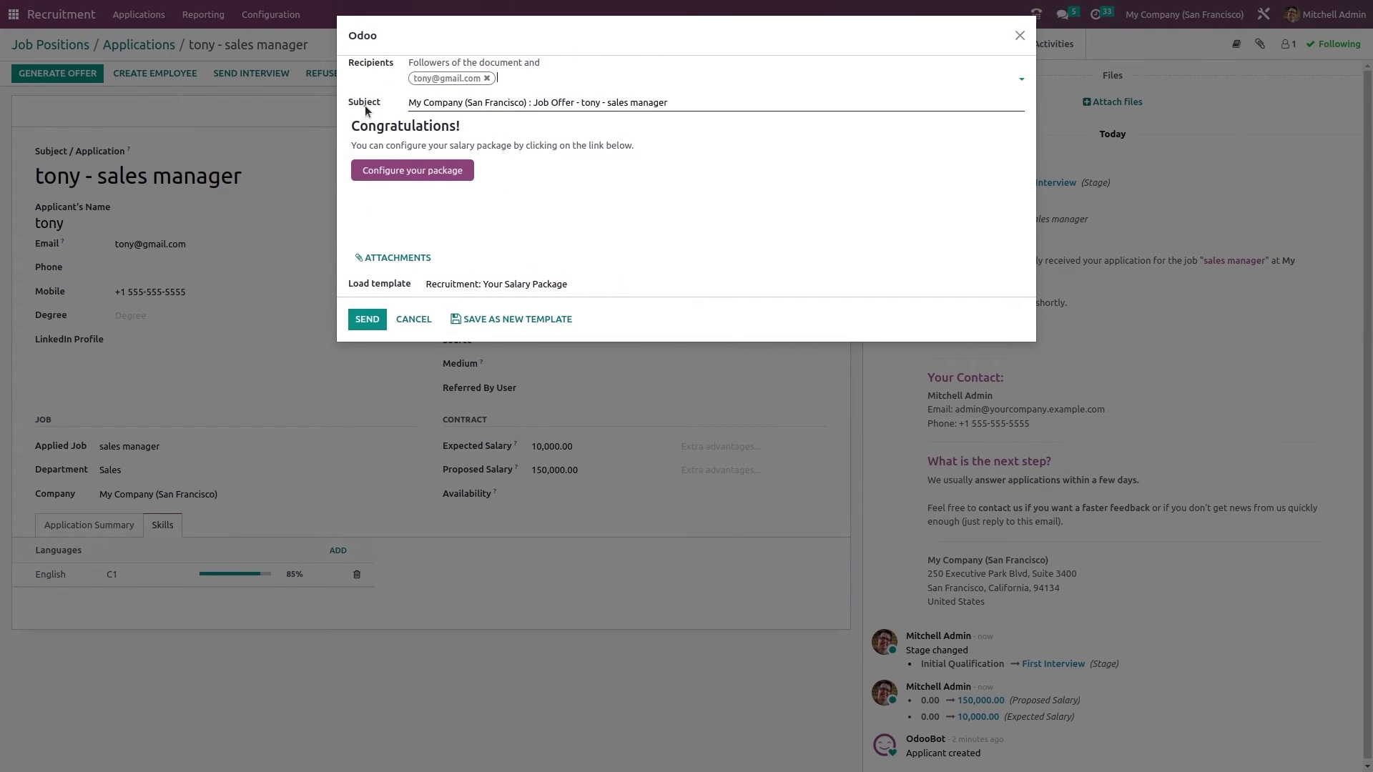
{"action": "left_click", "coordinate": [377, 321]}
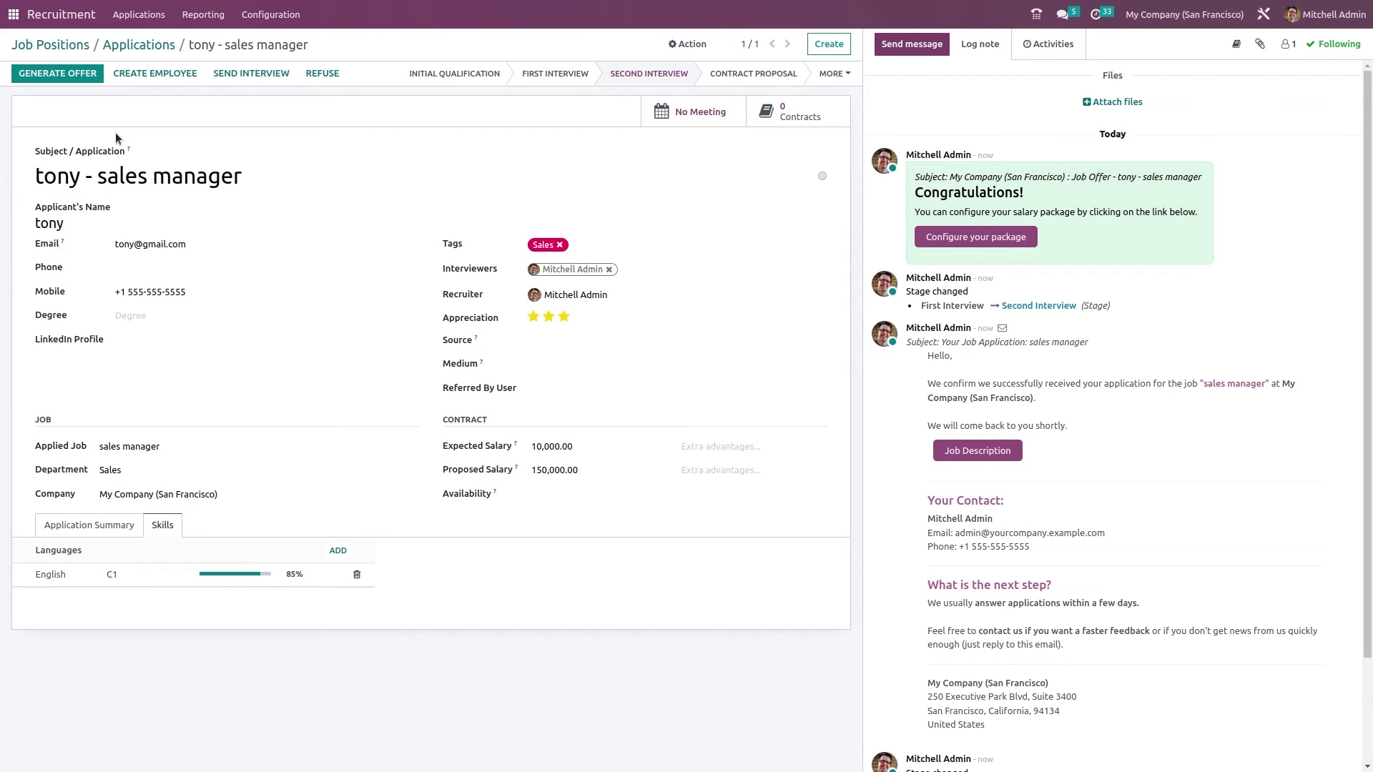
Move tony's card through Contract Proposal into the unfolded Contract Signed stage and open it
{"action": "left_click", "coordinate": [140, 44]}
{"action": "left_click_drag", "start_coordinate": [616, 203], "coordinate": [824, 184]}
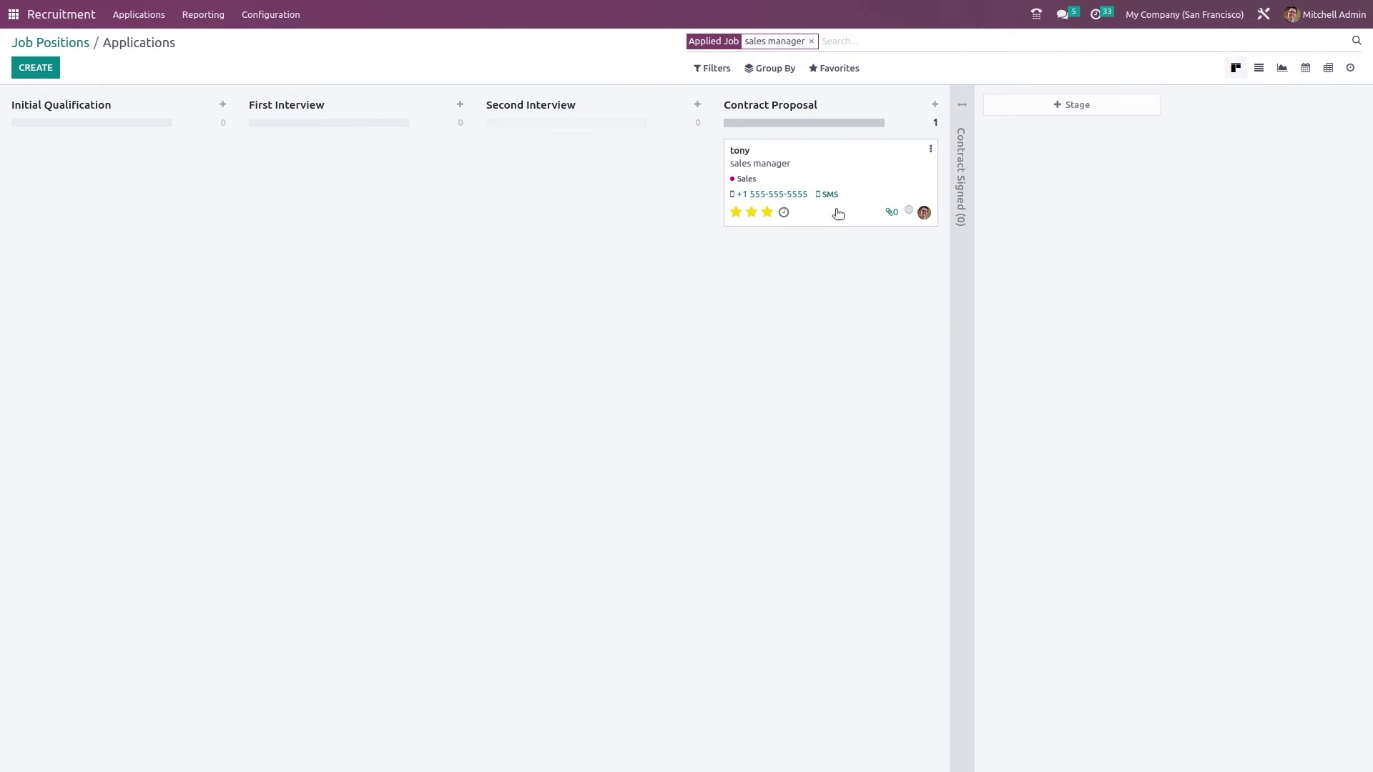
{"action": "left_click", "coordinate": [967, 178]}
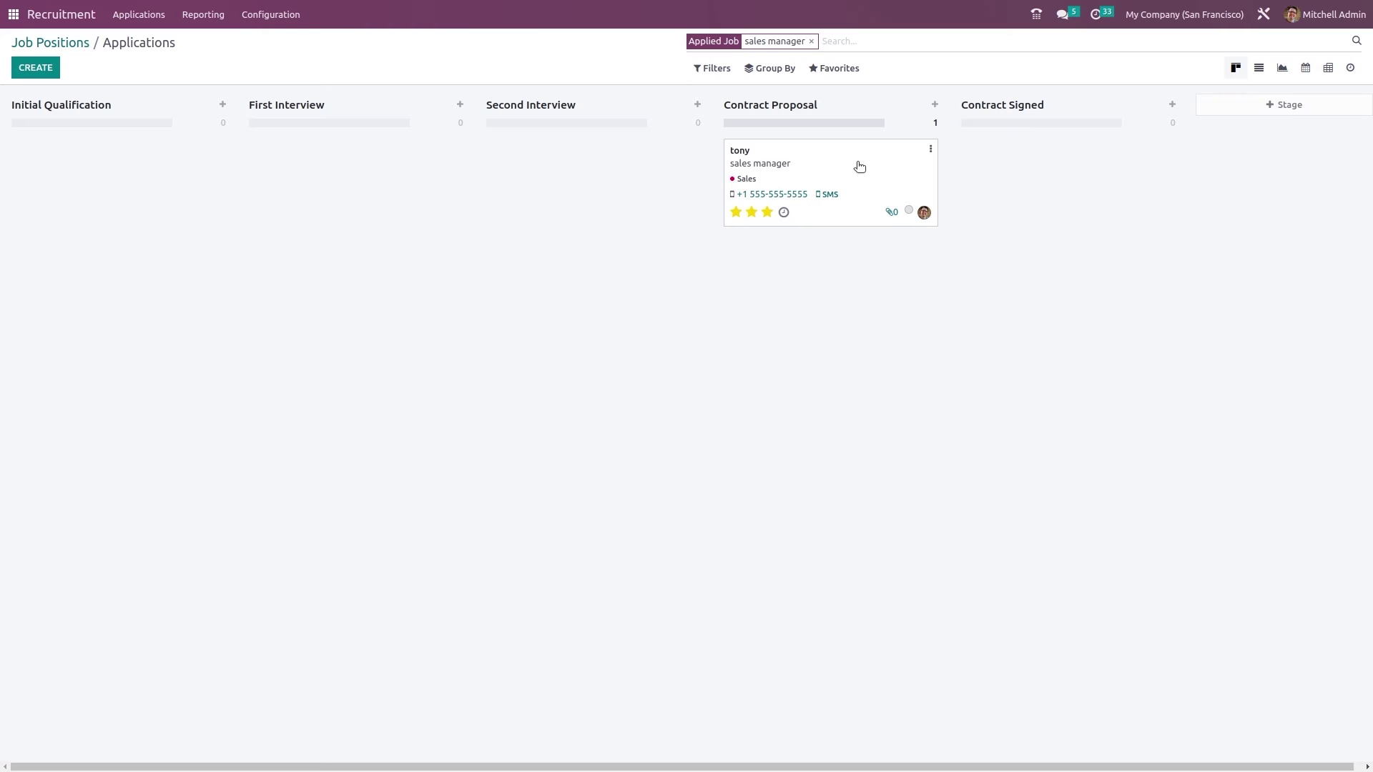
{"action": "left_click_drag", "start_coordinate": [856, 181], "coordinate": [1058, 172]}
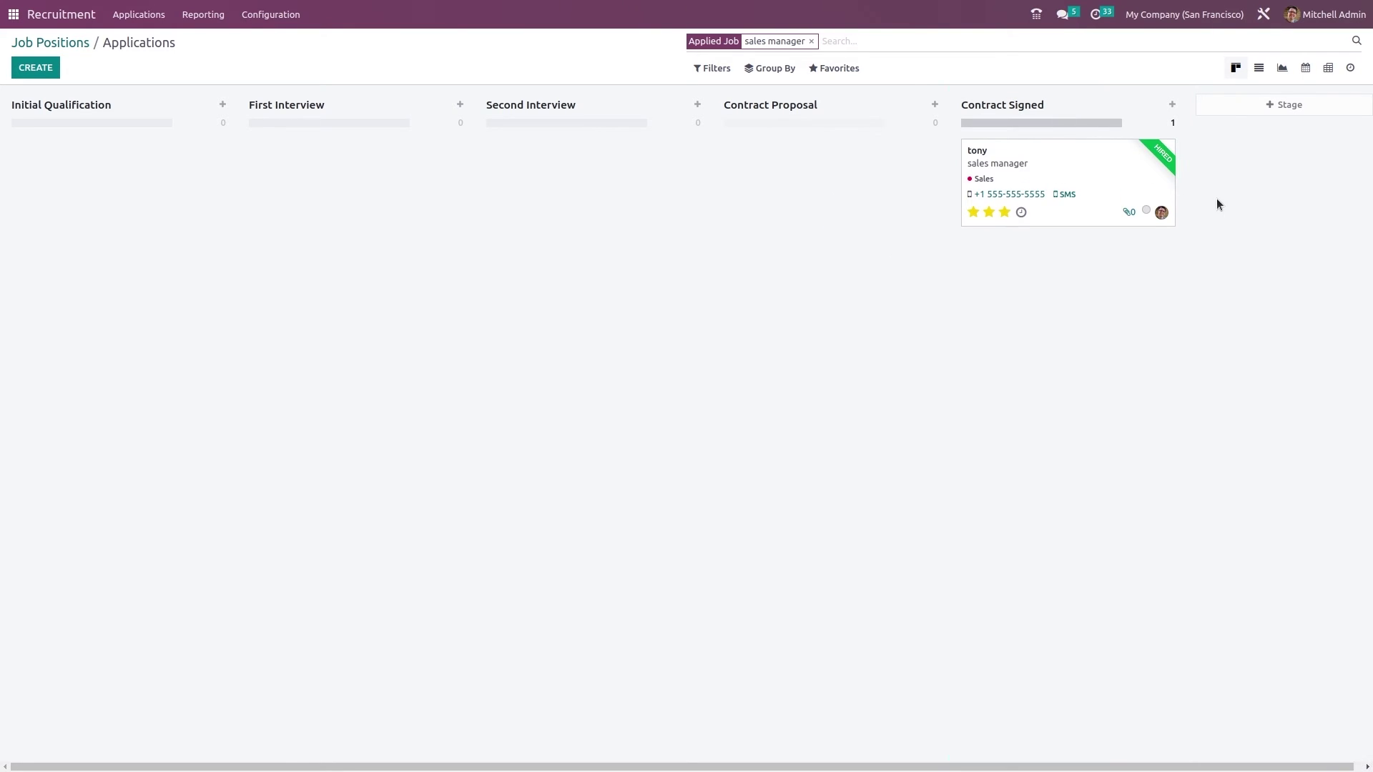
{"action": "left_click", "coordinate": [1053, 184]}
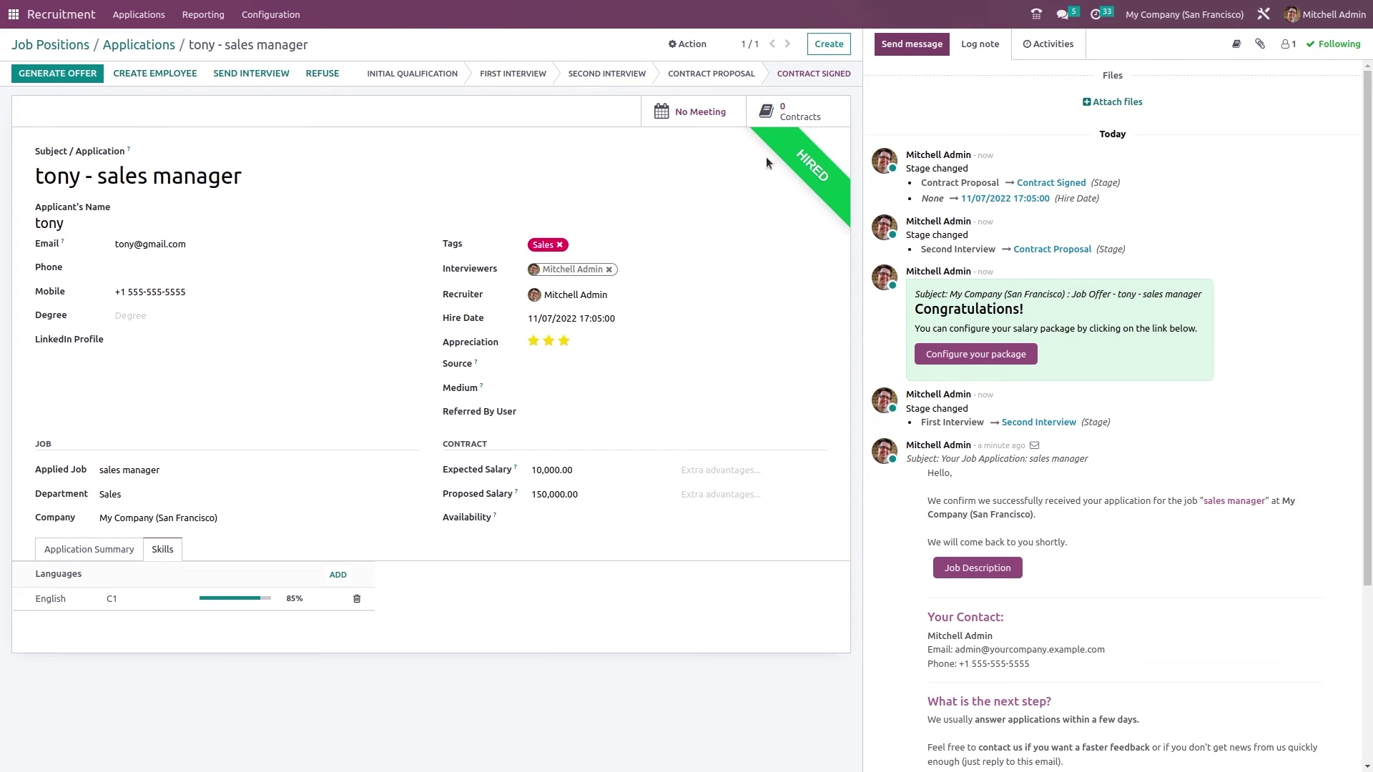
Create an employee record from tony's application, keeping the name tony
{"action": "left_click", "coordinate": [152, 80]}
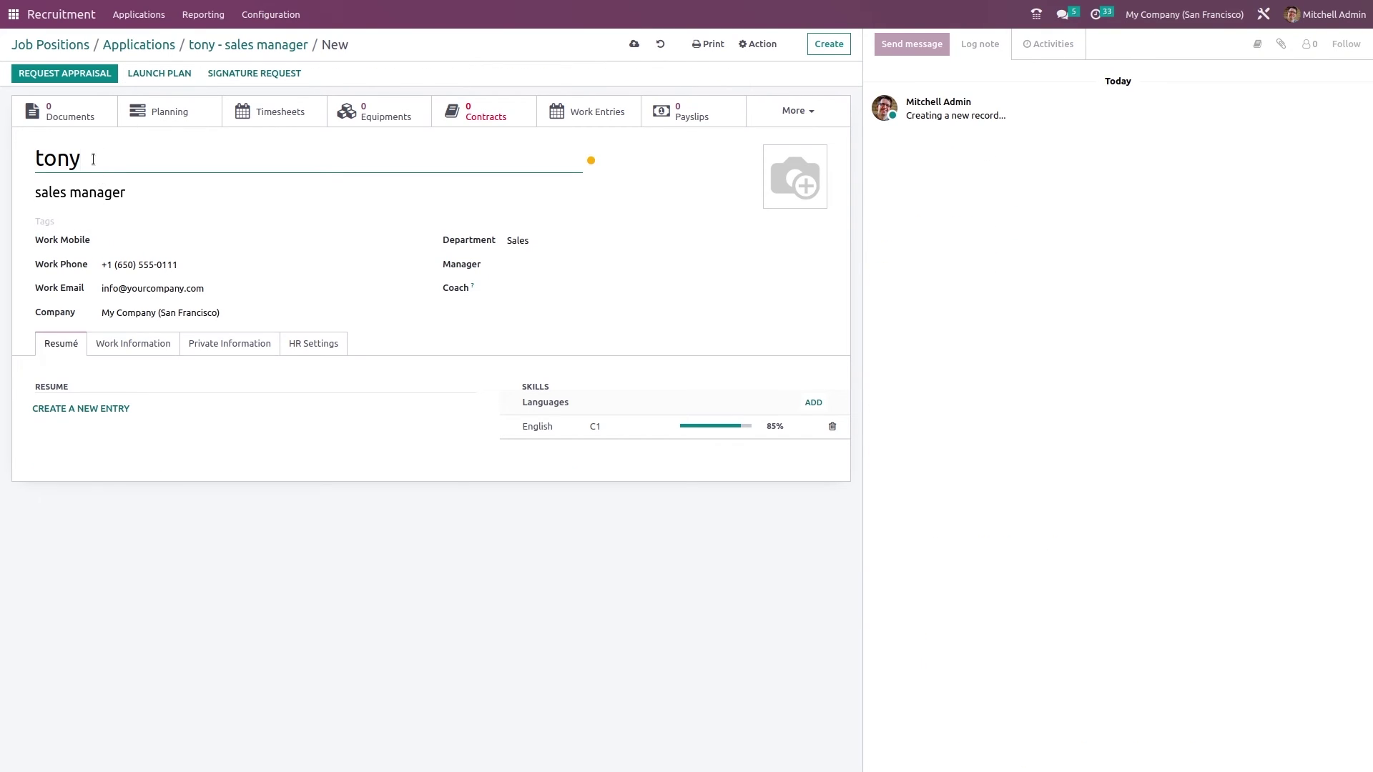
{"action": "left_click_drag", "start_coordinate": [86, 159], "coordinate": [27, 166]}
{"action": "left_click", "coordinate": [307, 163]}
Review the employee's Work Information and HR Settings tabs, then save the record
{"action": "left_click", "coordinate": [122, 350]}
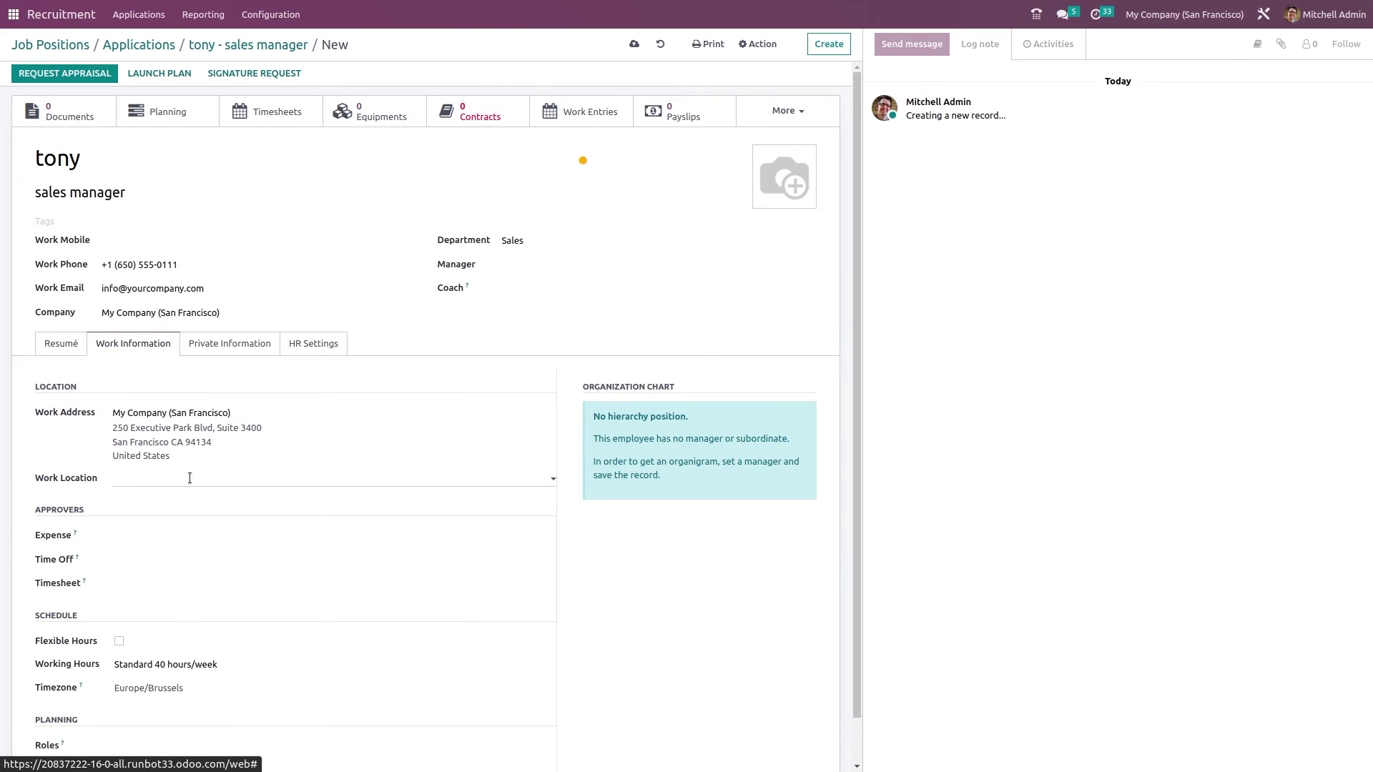
{"action": "scroll", "coordinate": [186, 484], "scroll_direction": "down", "scroll_amount": 1}
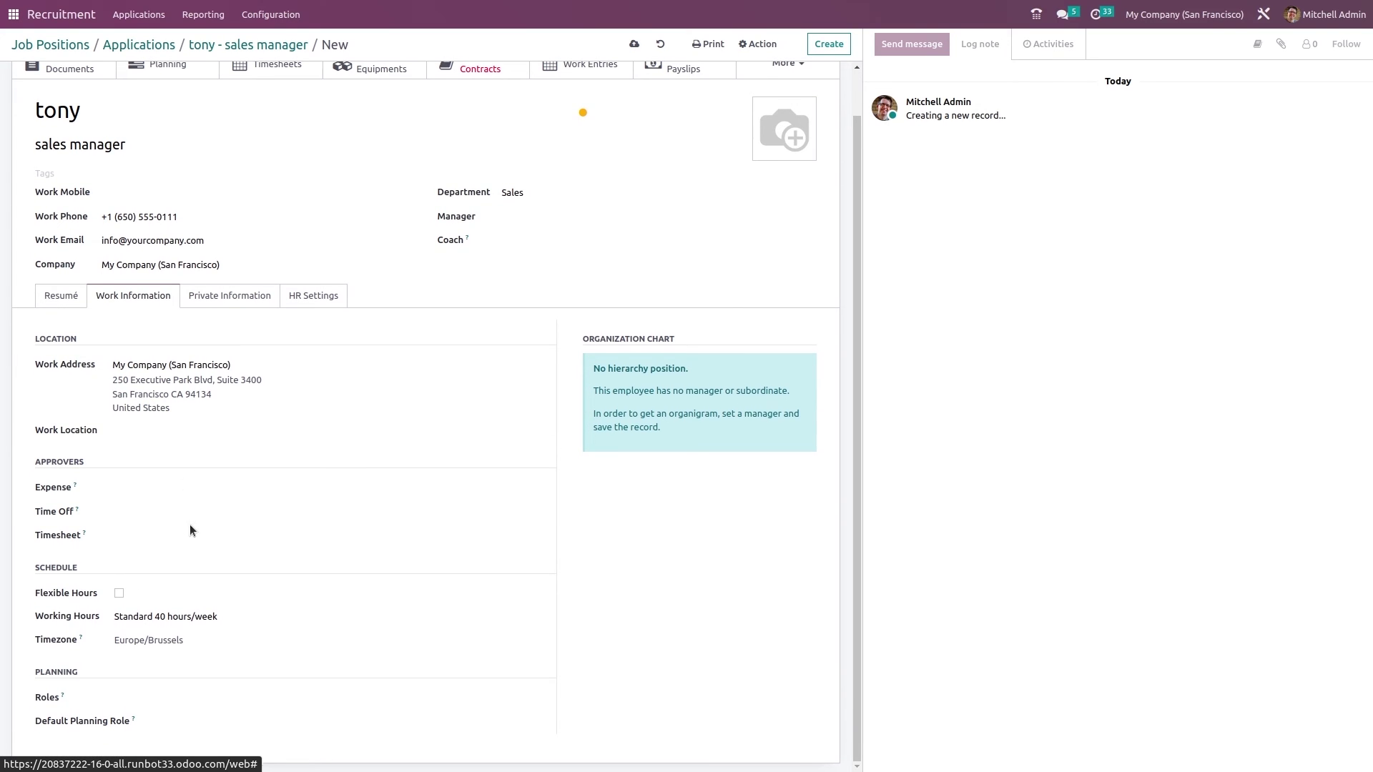
{"action": "scroll", "coordinate": [190, 525], "scroll_direction": "up", "scroll_amount": 1}
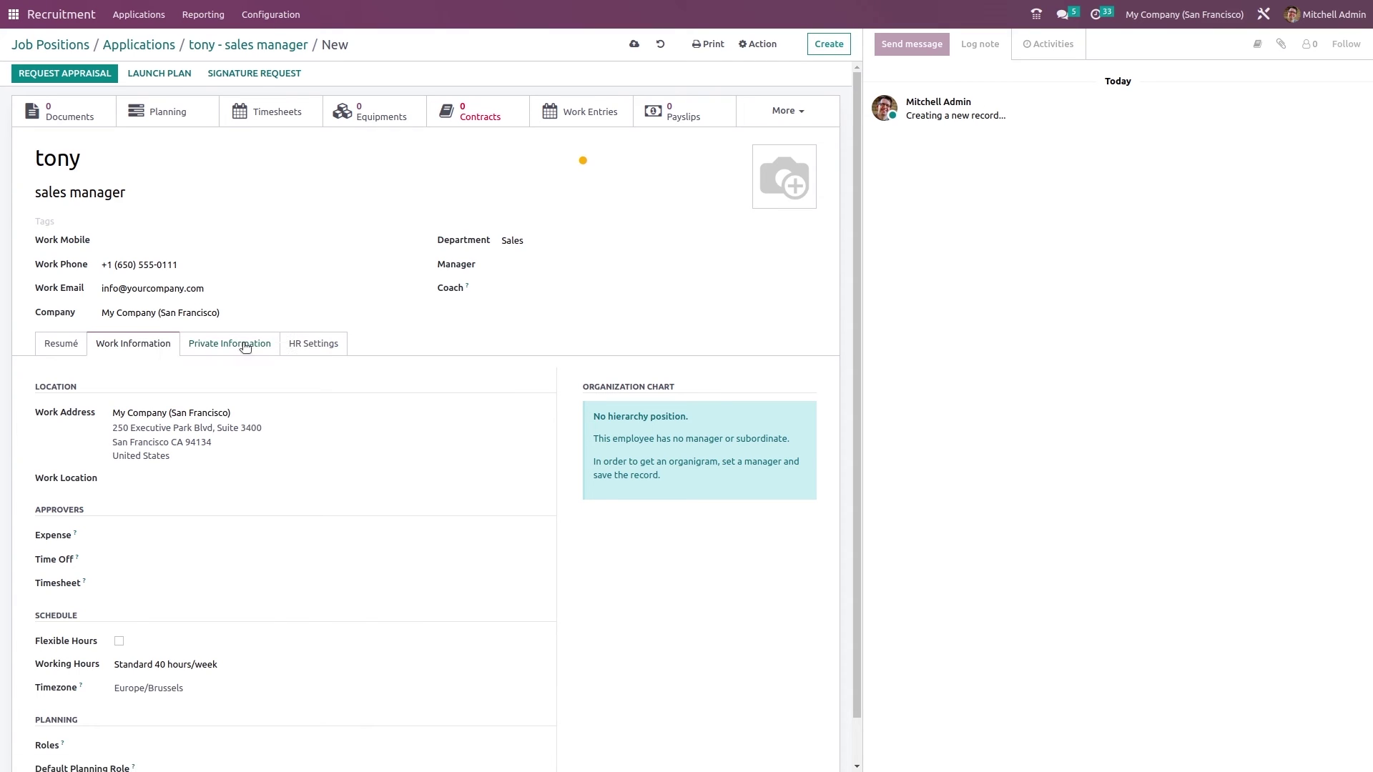
{"action": "left_click", "coordinate": [315, 344]}
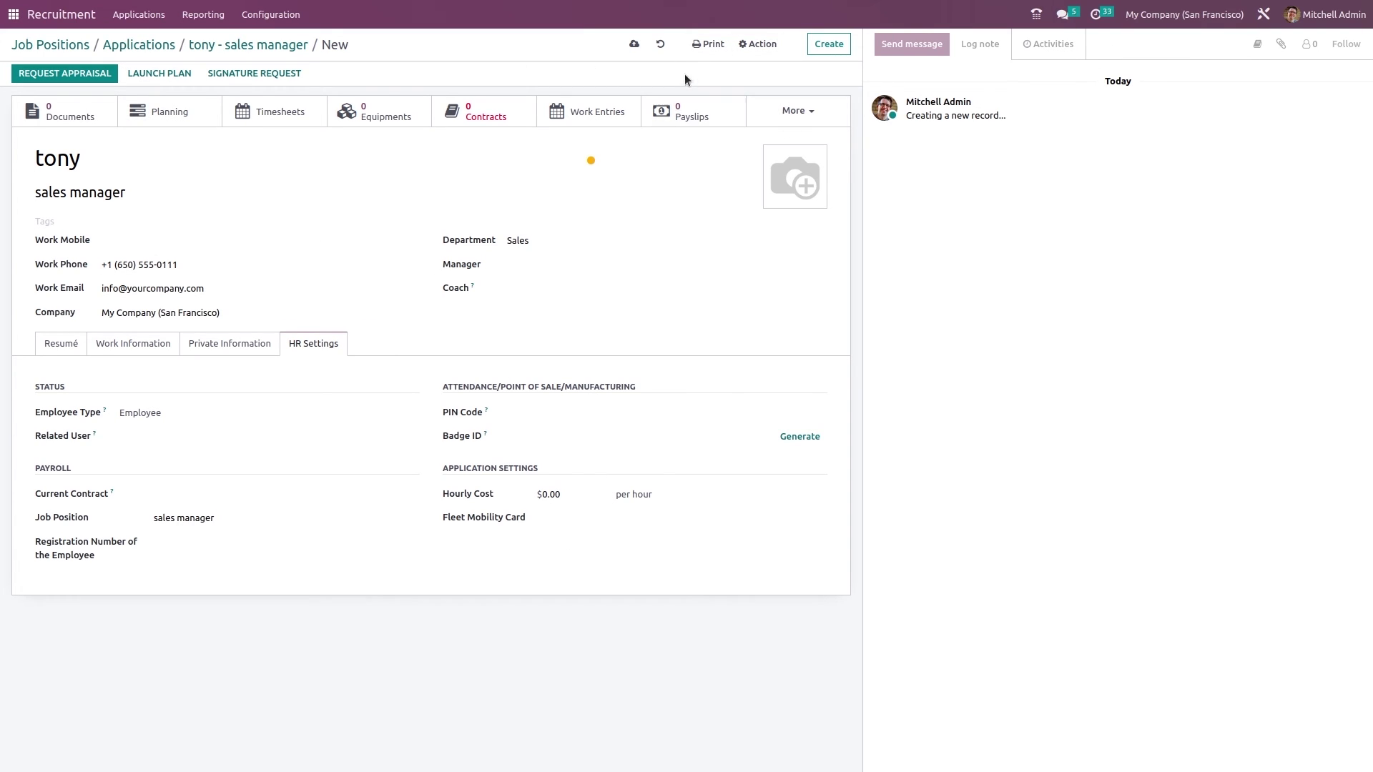
{"action": "left_click", "coordinate": [634, 44]}
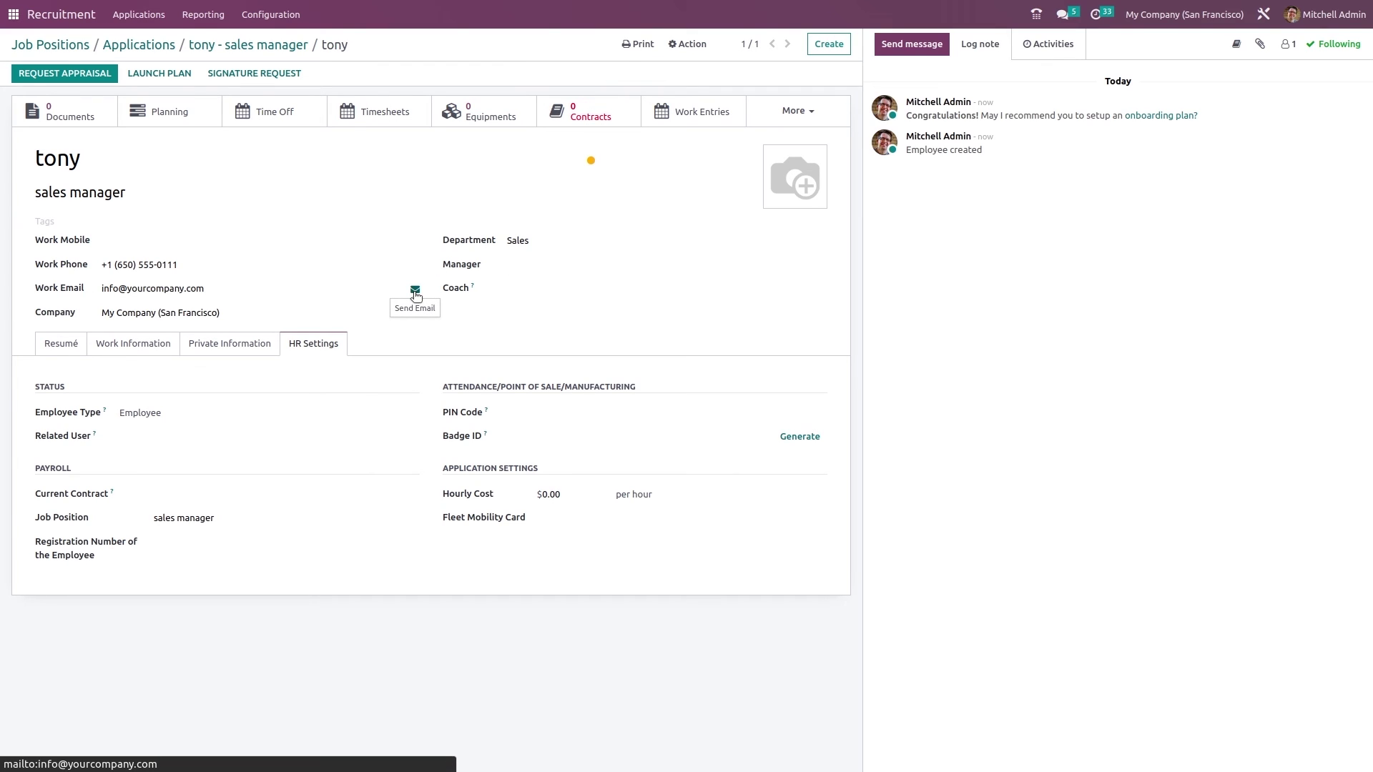
Open the Employees app via /emp, view tony's employee card, and return to the 22-employee directory
{"action": "left_click", "coordinate": [13, 15]}
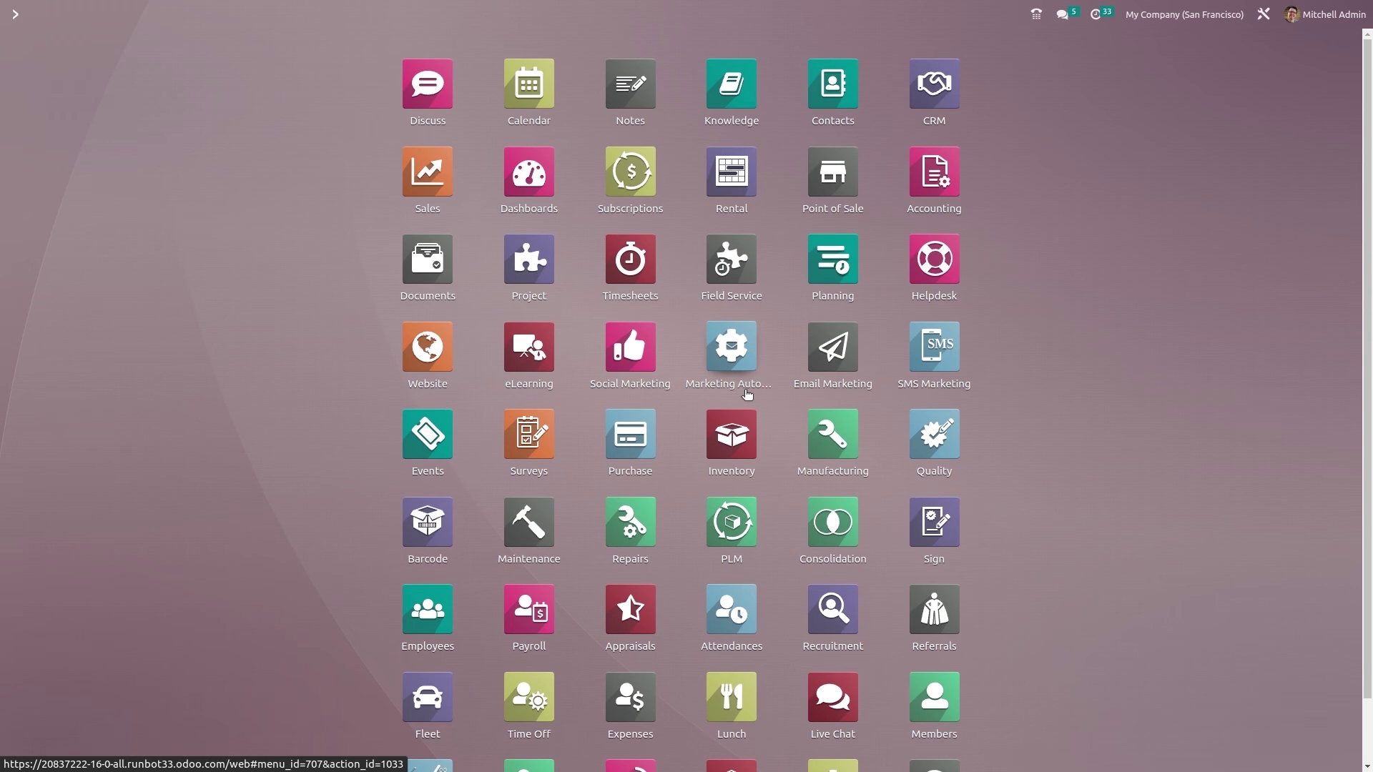
{"action": "type", "text": "/emp"}
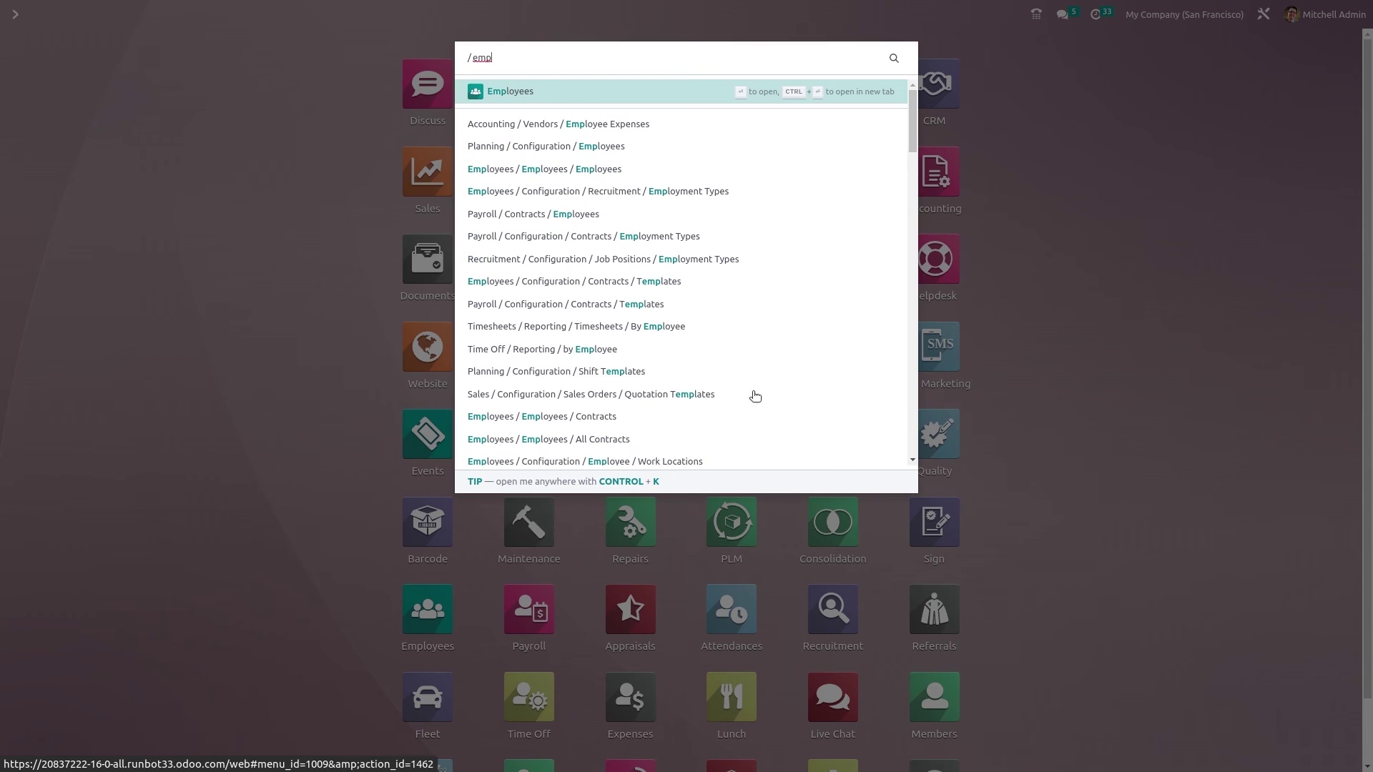
{"action": "key", "text": "Return"}
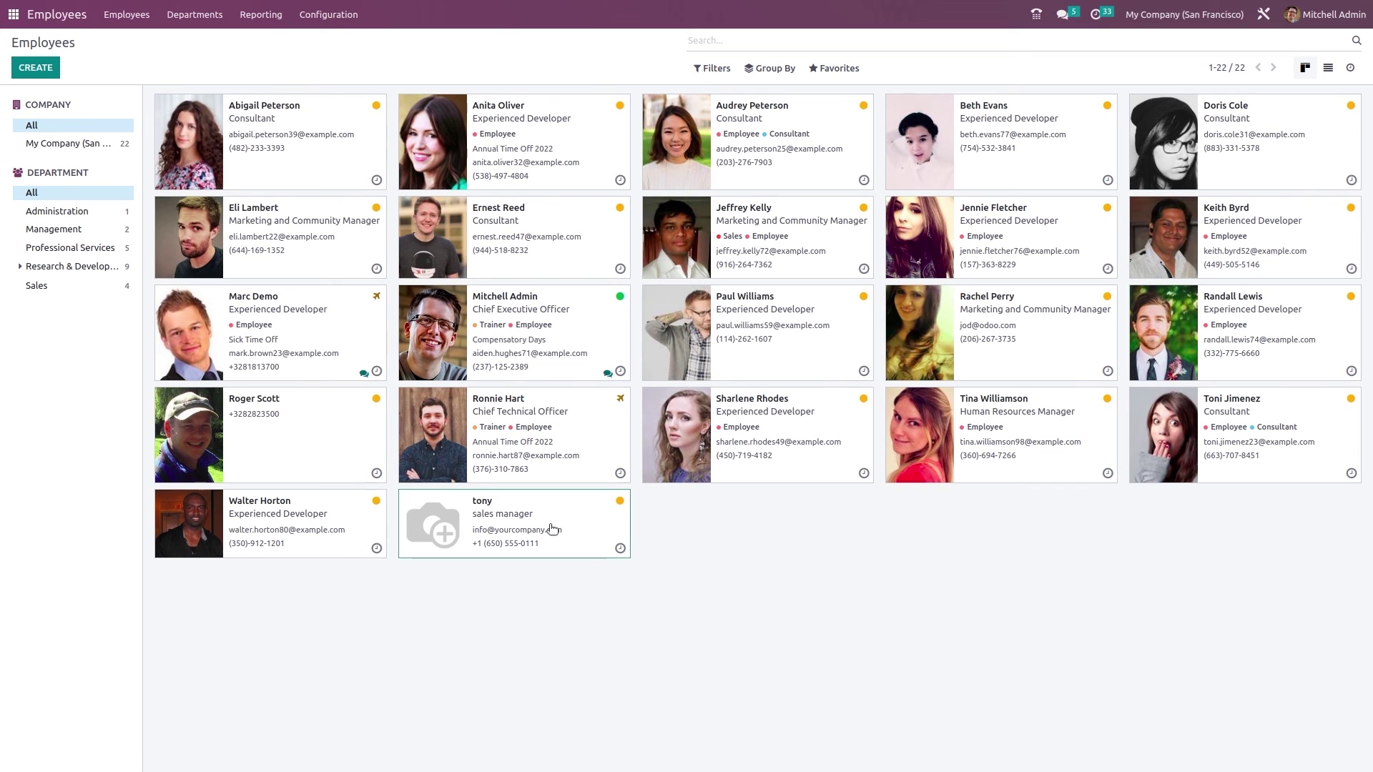
{"action": "left_click", "coordinate": [551, 529]}
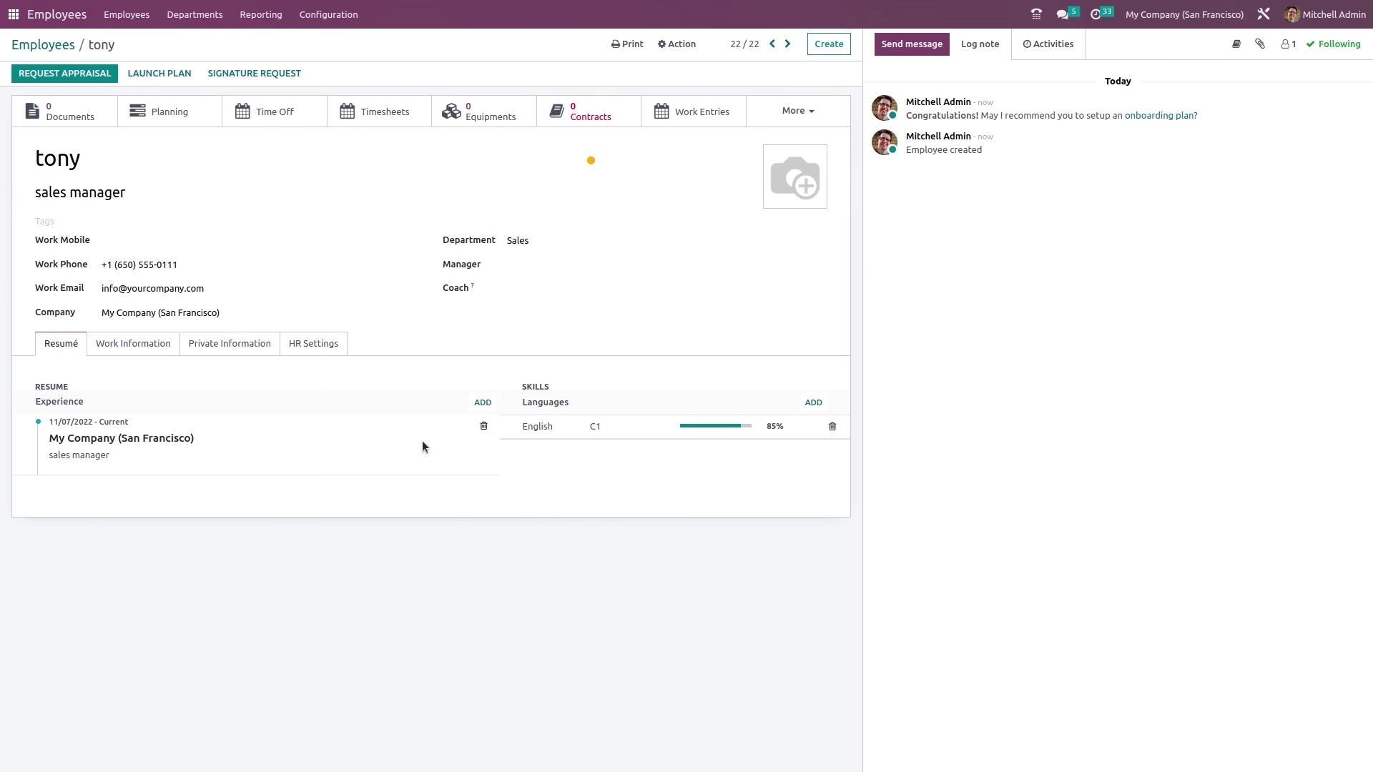
{"action": "left_click", "coordinate": [66, 50]}
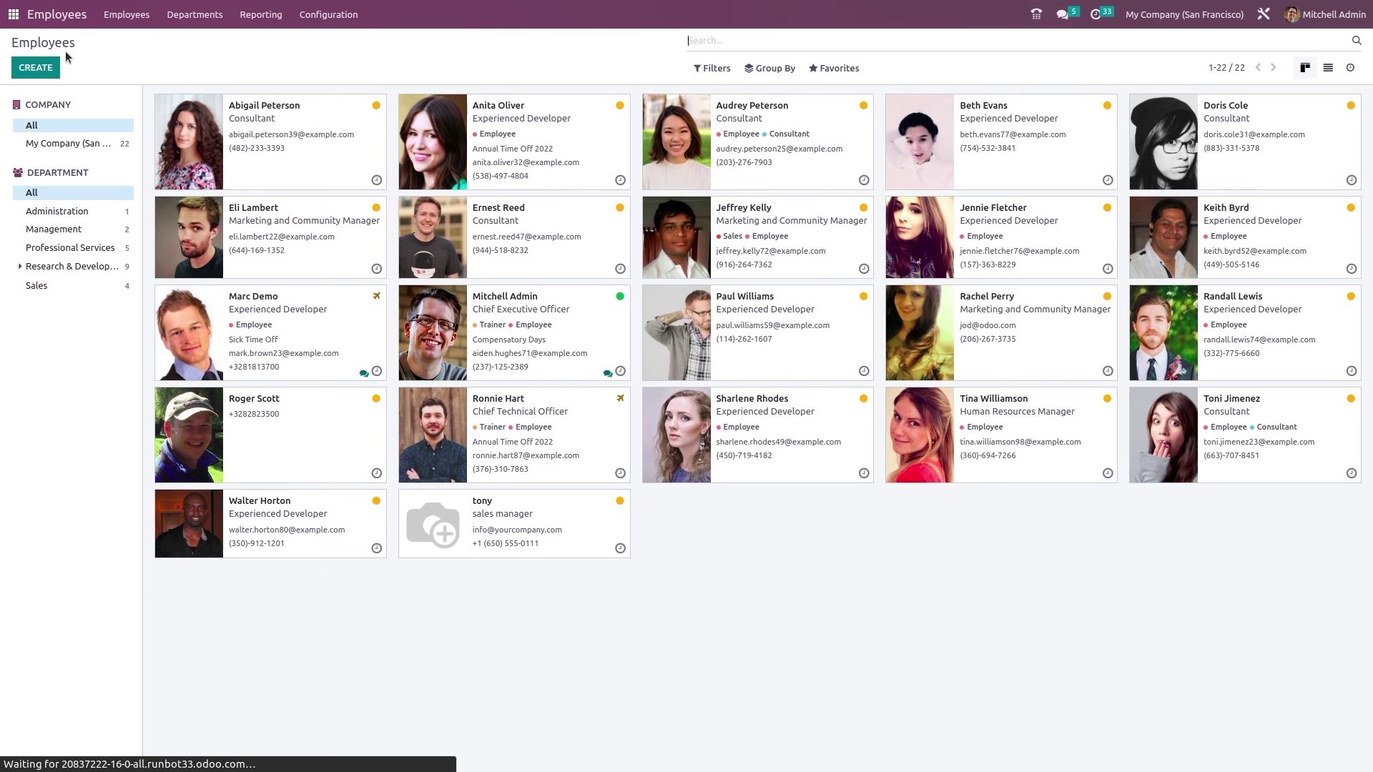